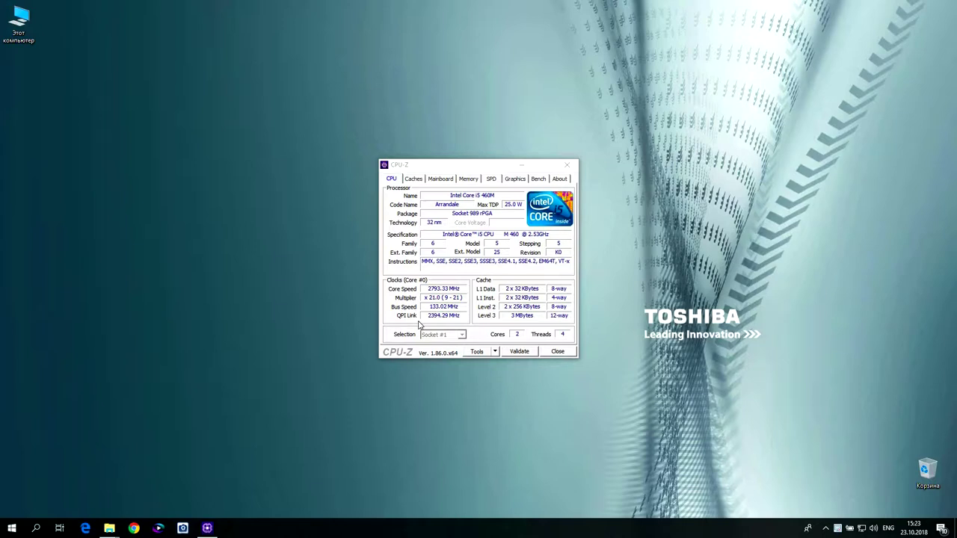
Examine the laptop's cache, mainboard and memory details in CPU-Z.
left_click(415, 180)
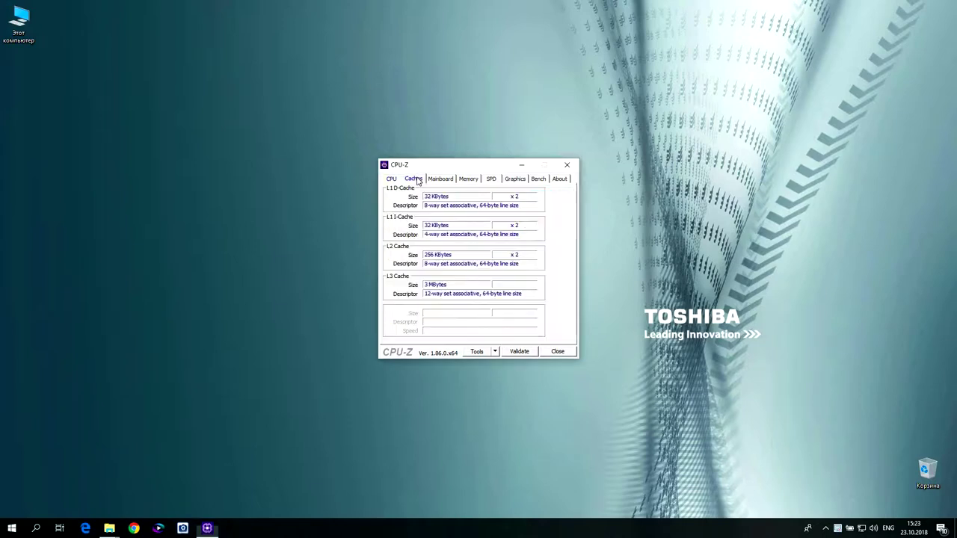
left_click(437, 181)
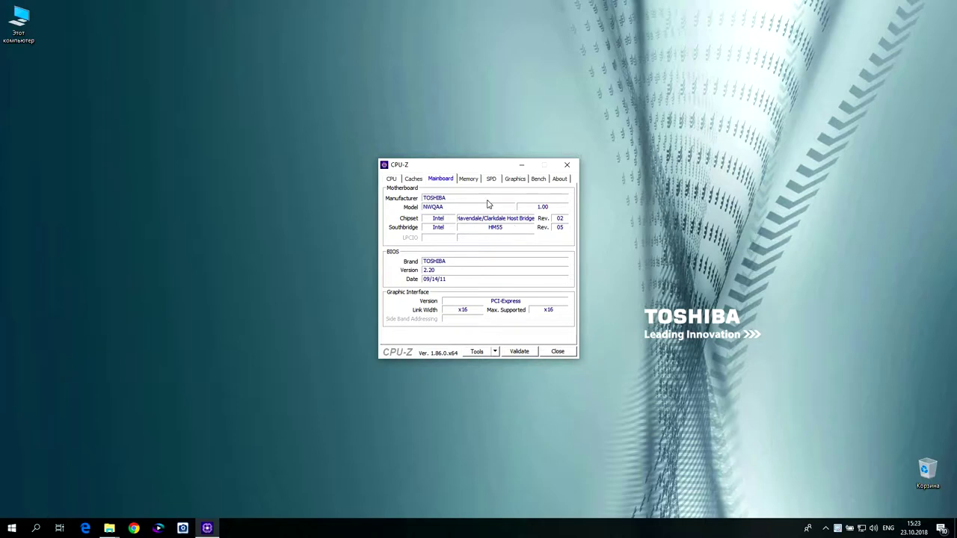
left_click(470, 185)
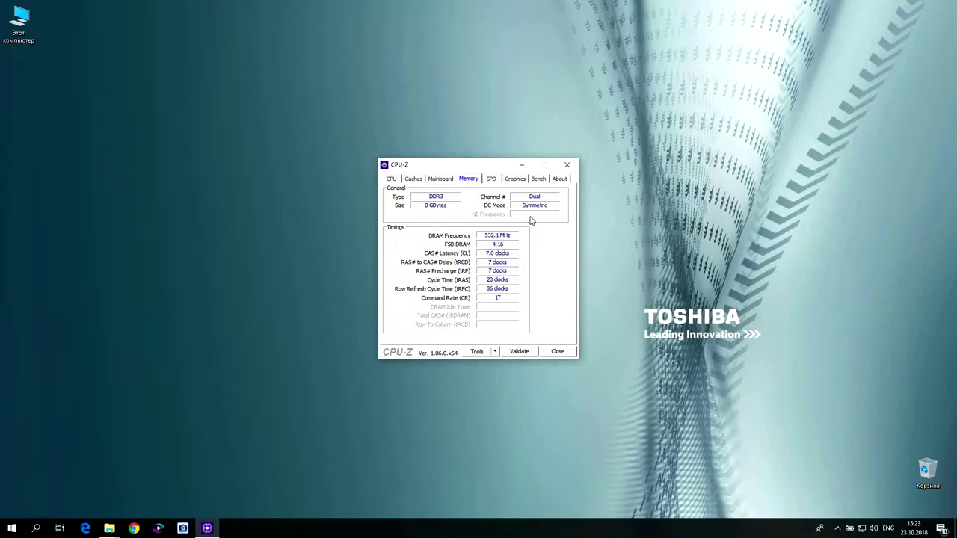
Examine the SPD data of the memory modules, including the one in Slot #2.
left_click(489, 182)
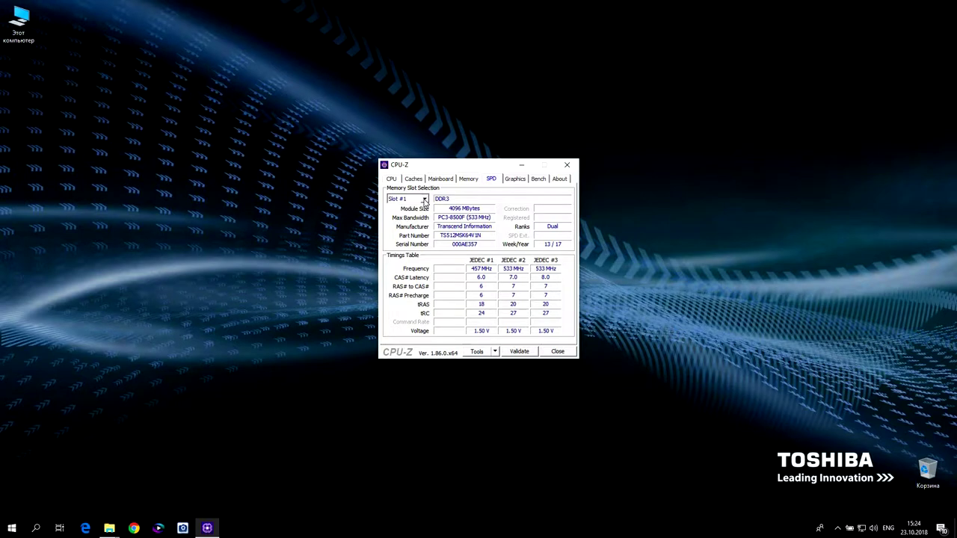
left_click(424, 199)
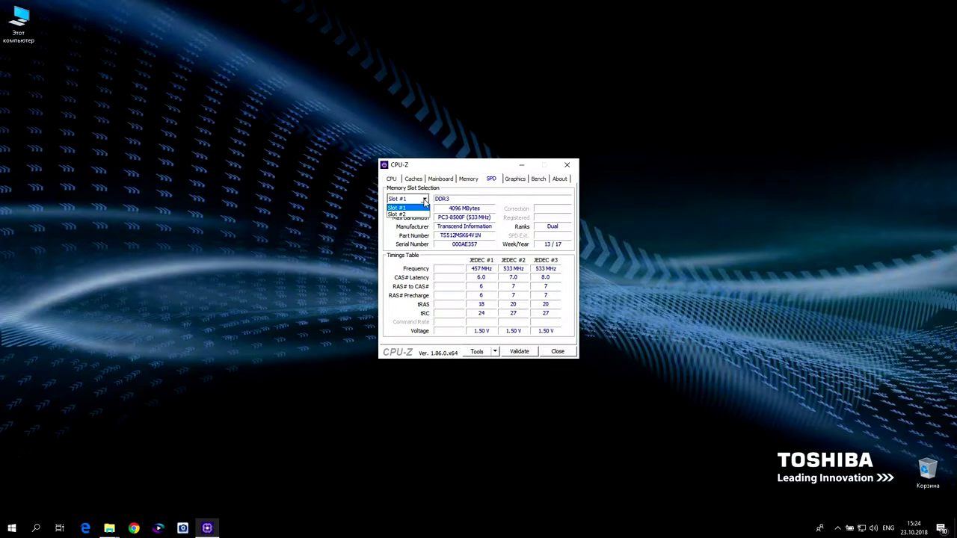
left_click(422, 215)
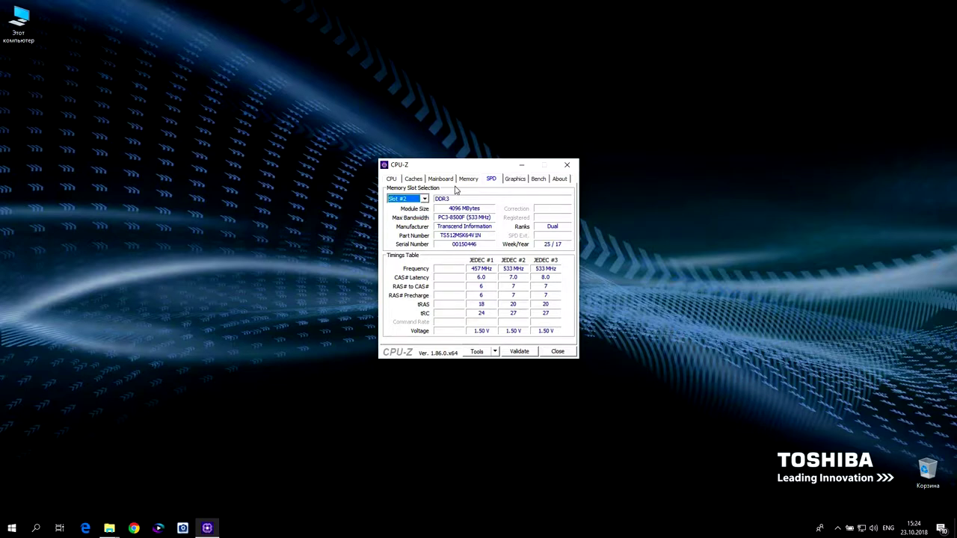
View the graphics details of the NVIDIA GeForce GT 330M, recheck the processor details and close CPU-Z.
left_click(514, 182)
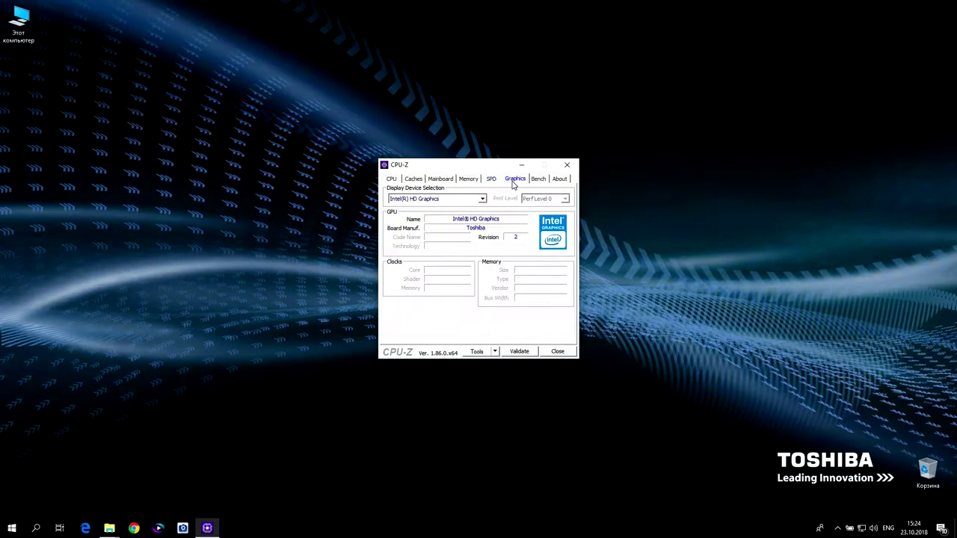
left_click(483, 201)
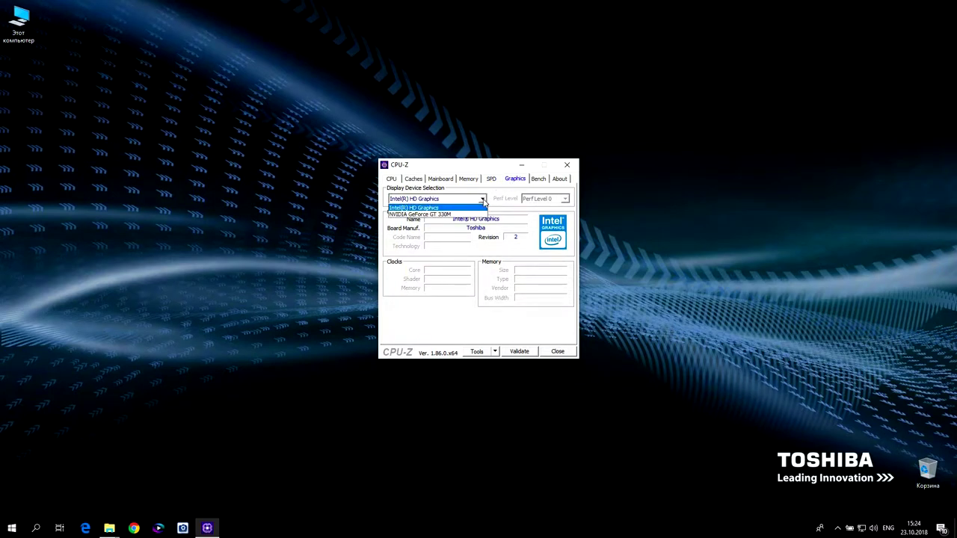
left_click(465, 214)
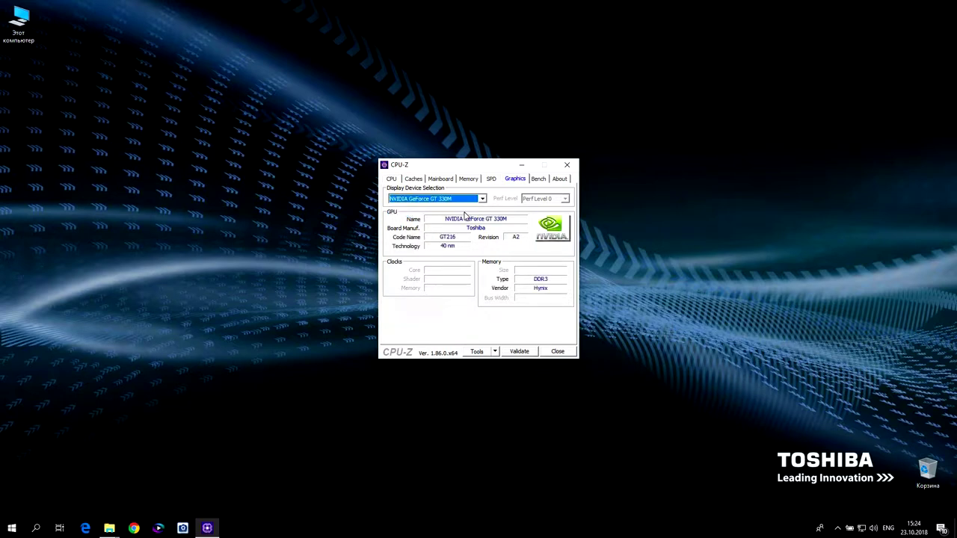
left_click(393, 180)
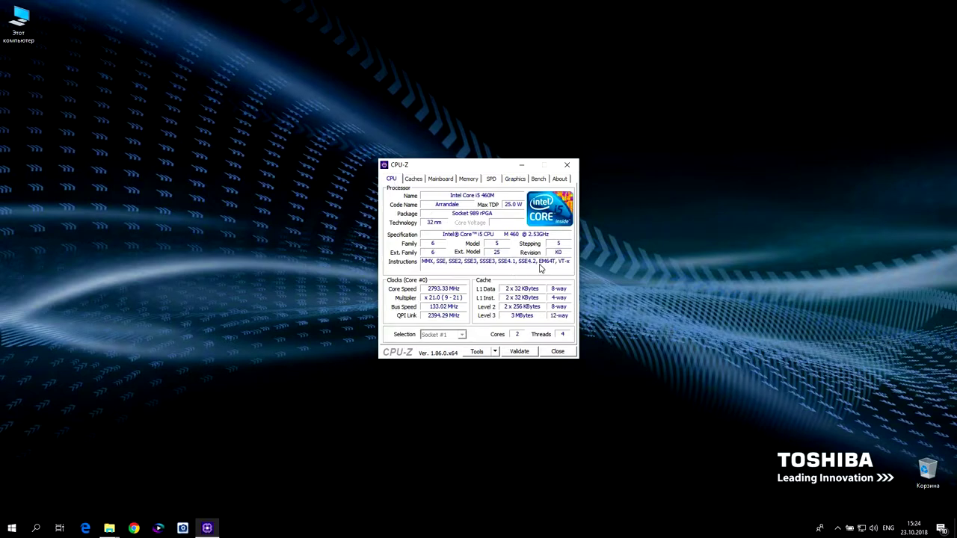
left_click(557, 352)
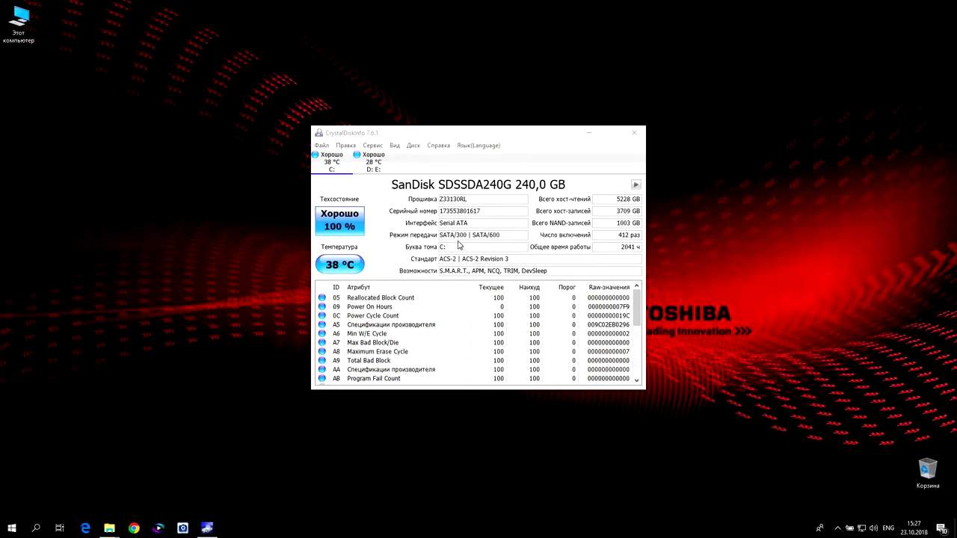
Examine the health data and S.M.A.R.T. attributes of the SanDisk SSD holding volume C: in CrystalDiskInfo.
mouse_move(473, 252)
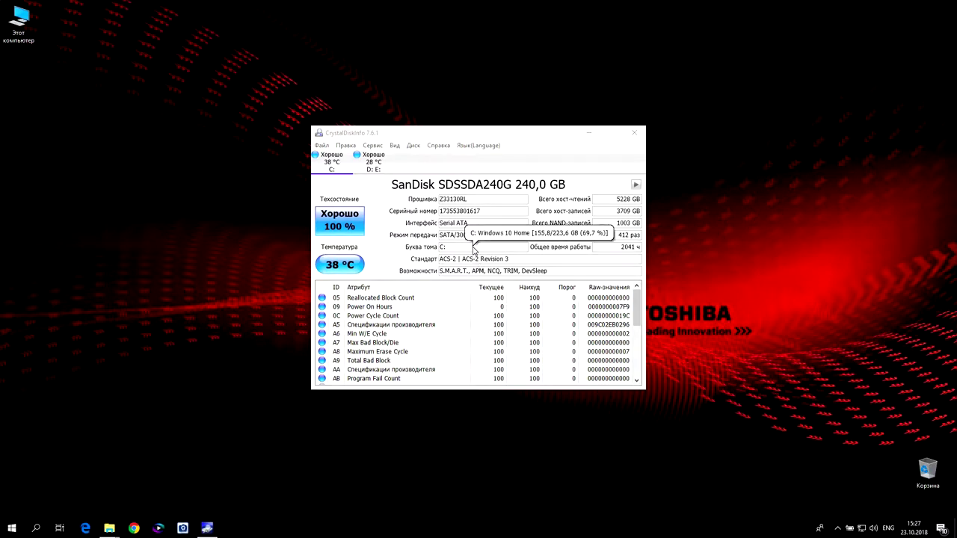
mouse_move(503, 241)
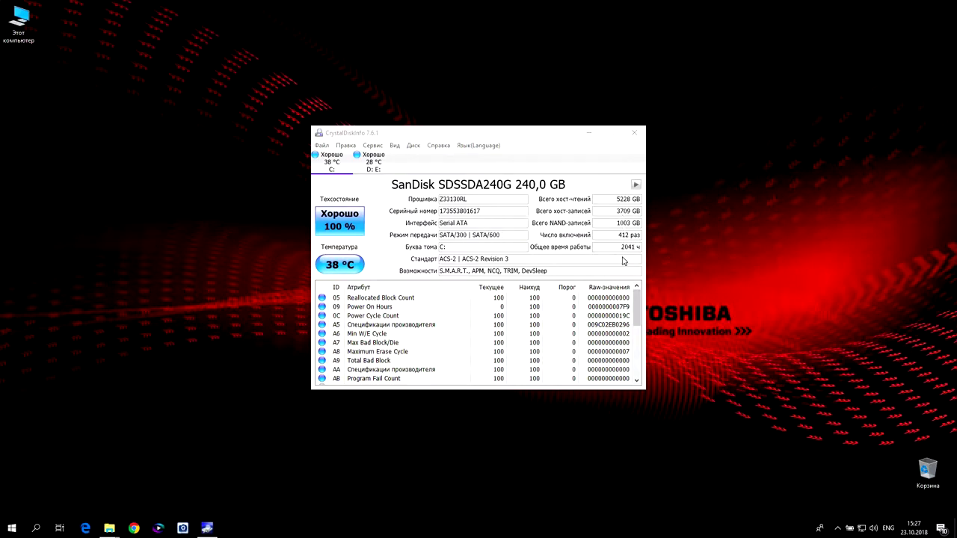
mouse_move(626, 261)
scroll(593, 328, "down", 3)
scroll(594, 328, "down", 2)
scroll(593, 328, "up", 3)
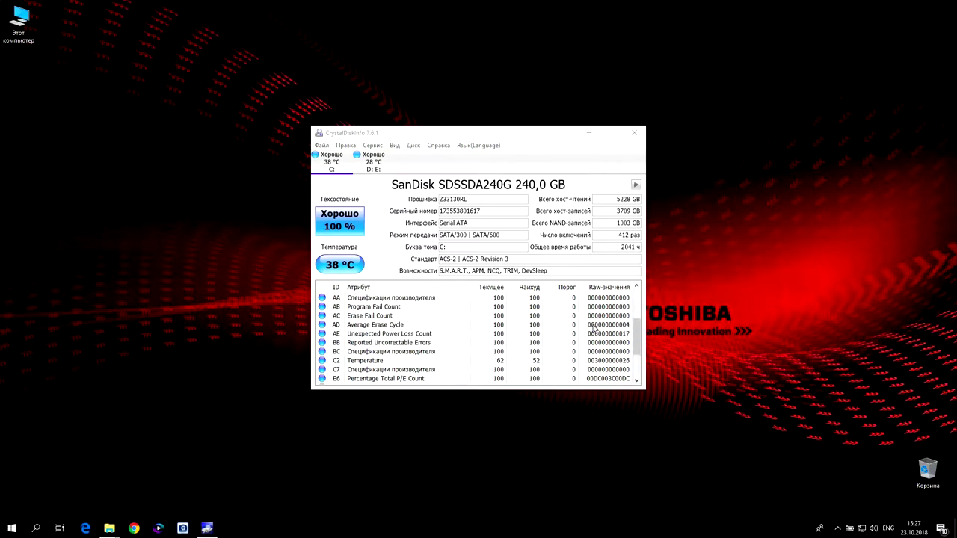
scroll(593, 328, "up", 3)
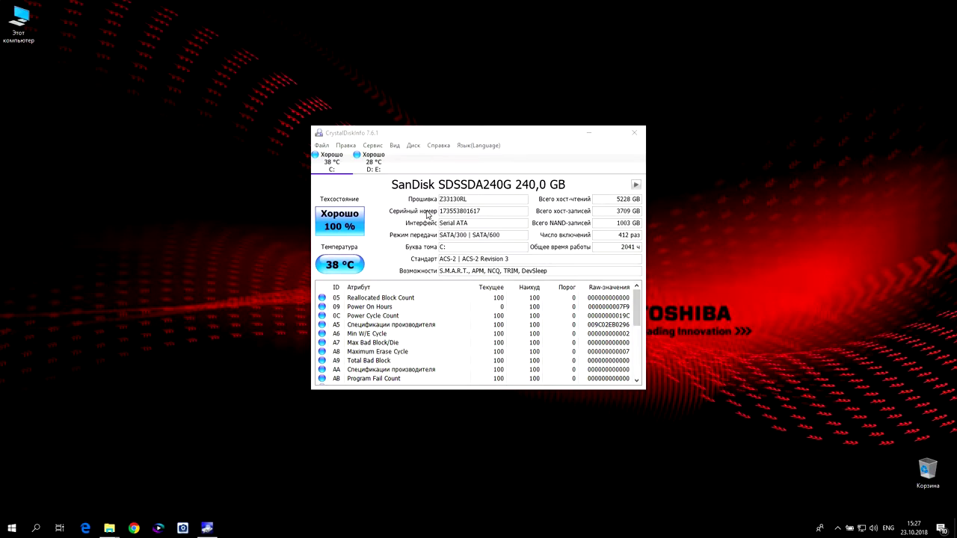
Switch to the disk holding volumes D: and E: and examine its S.M.A.R.T. attributes.
left_click(380, 160)
left_click(379, 160)
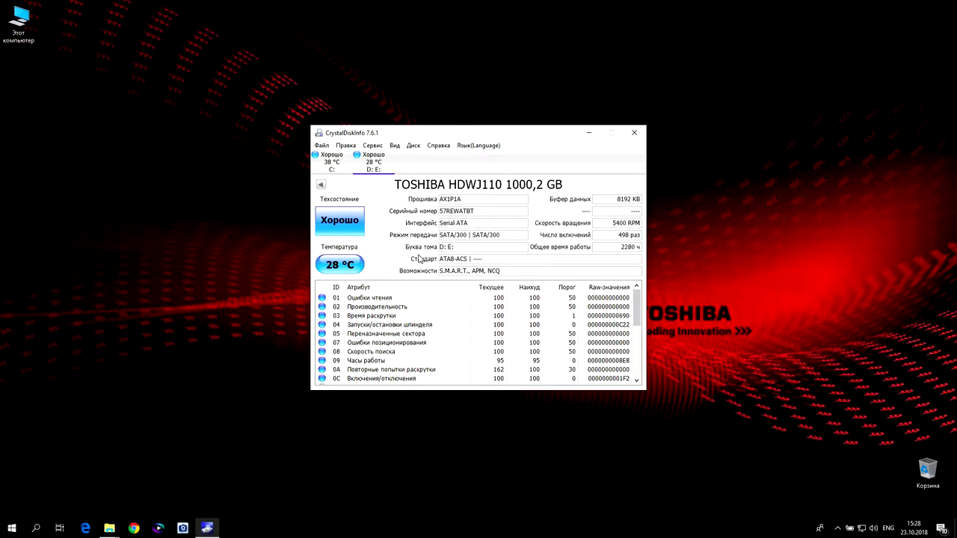
scroll(525, 315, "down", 5)
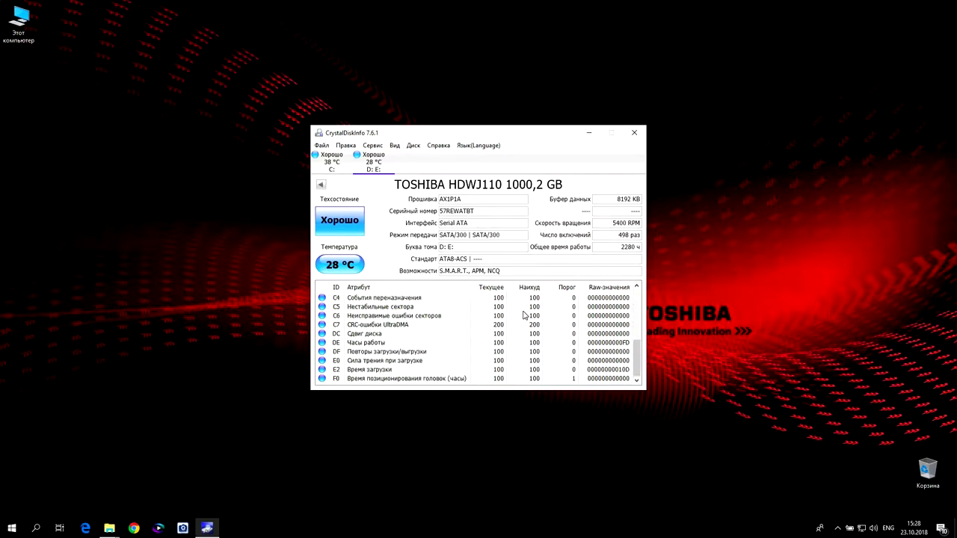
scroll(525, 315, "up", 5)
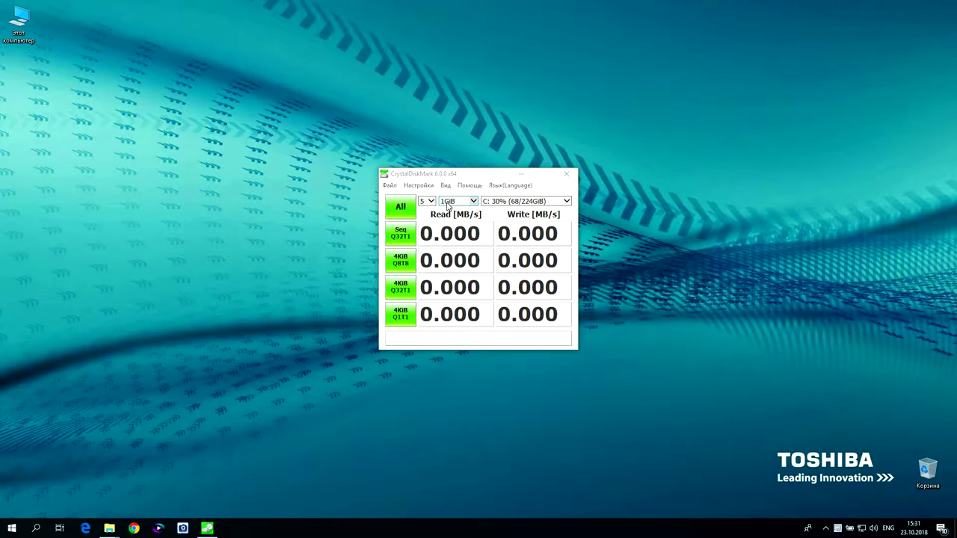
Run all CrystalDiskMark tests with 5 passes and a 1GiB file on drive C:, and repeat them on drive D:.
left_click(402, 209)
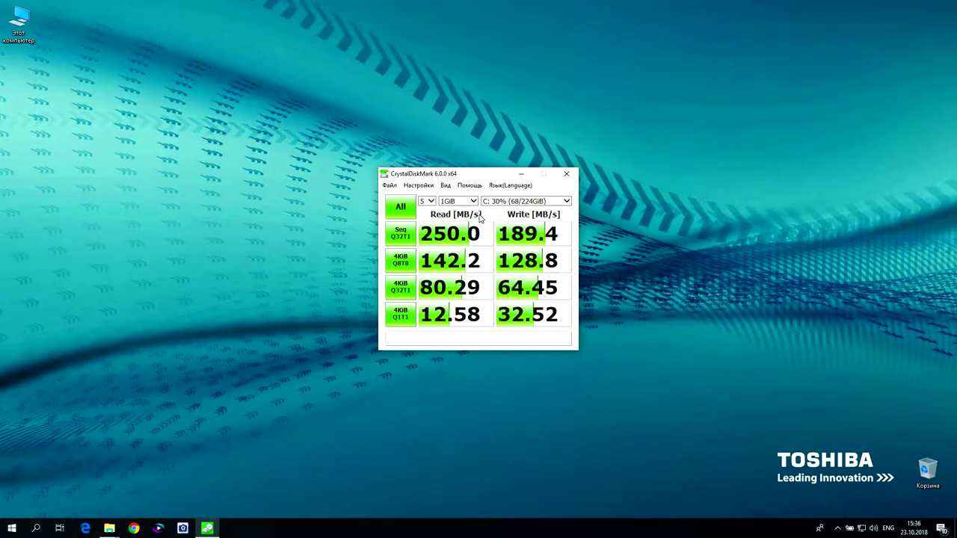
left_click(568, 202)
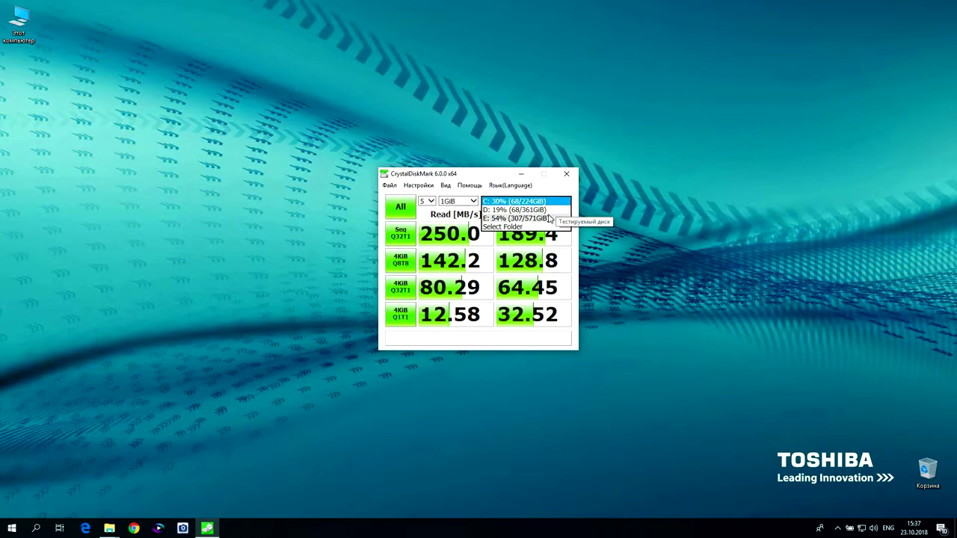
left_click(548, 210)
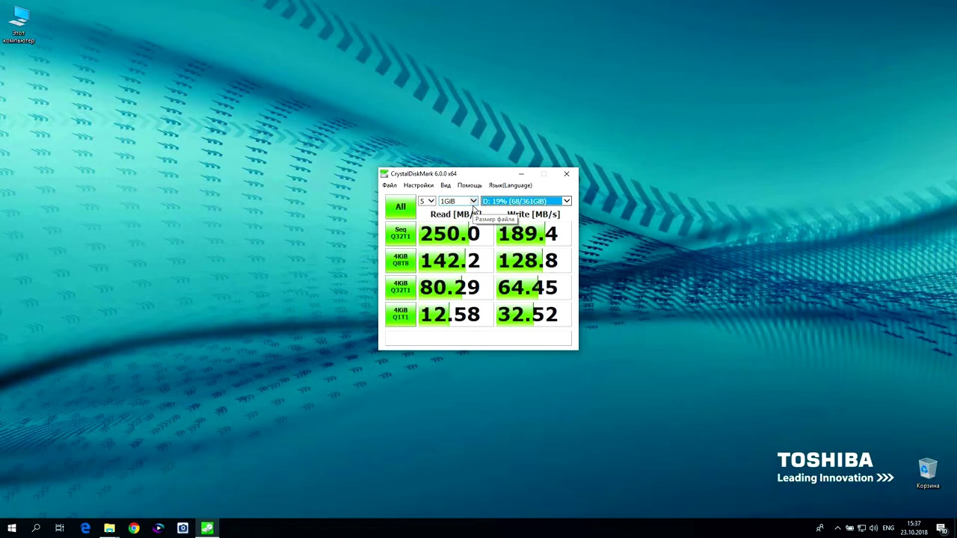
left_click(400, 209)
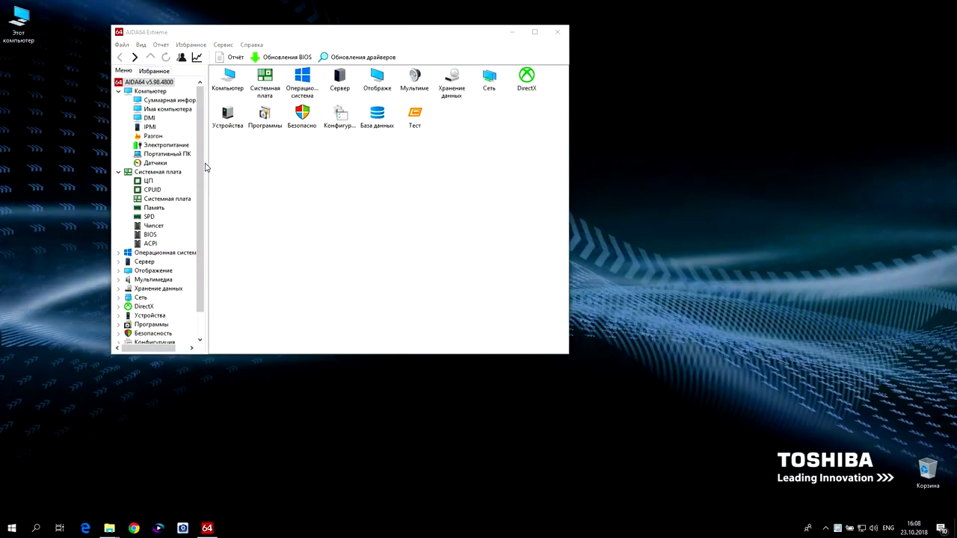
Review the computer's full summary information in AIDA64, from the operating system through to the DMI section.
left_click(167, 101)
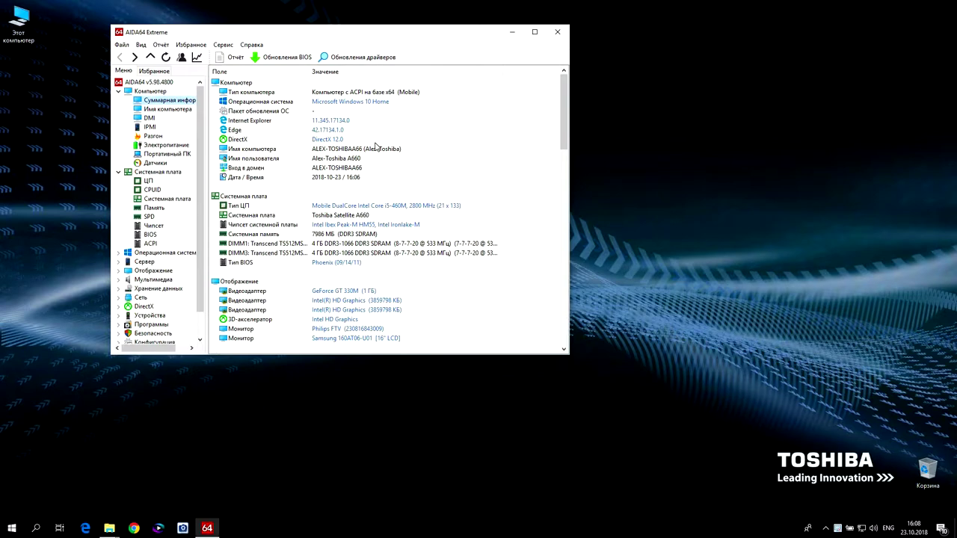
scroll(376, 147, "down", 8)
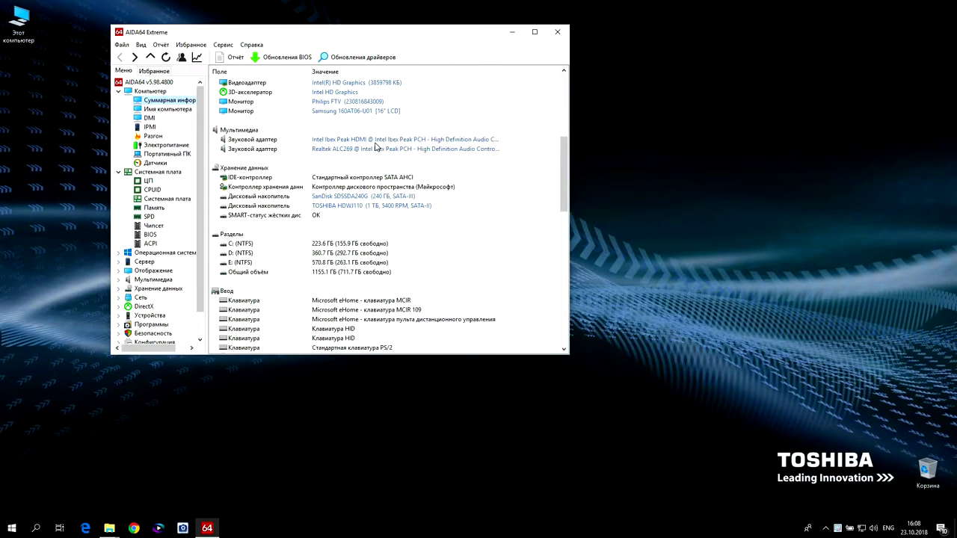
scroll(376, 146, "down", 15)
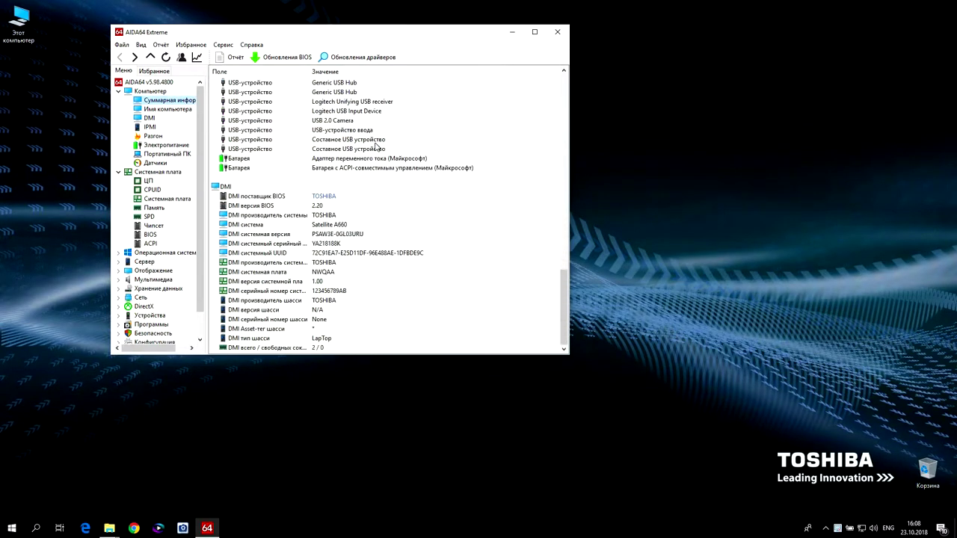
Look through the computer name, DMI and IPMI pages, and examine the overclocking (Разгон) details.
left_click(166, 110)
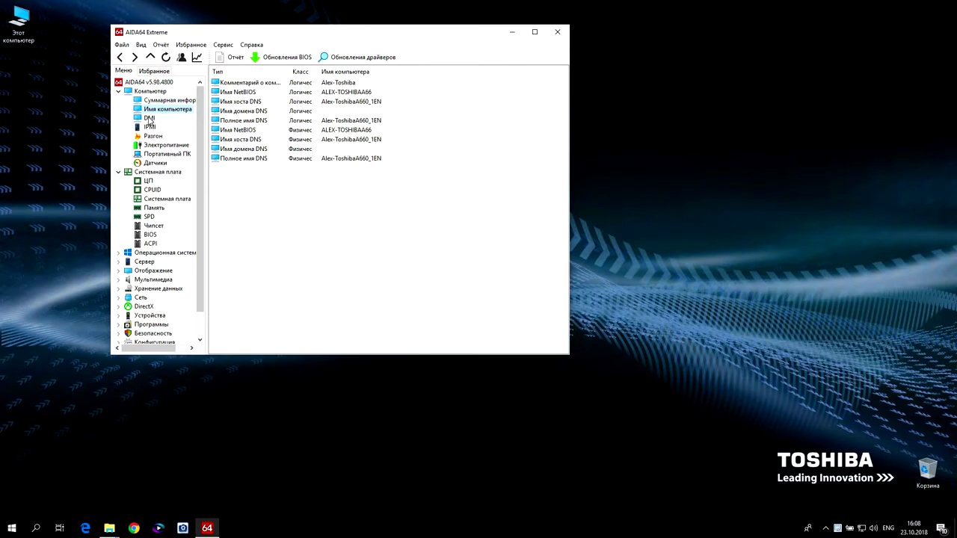
left_click(149, 119)
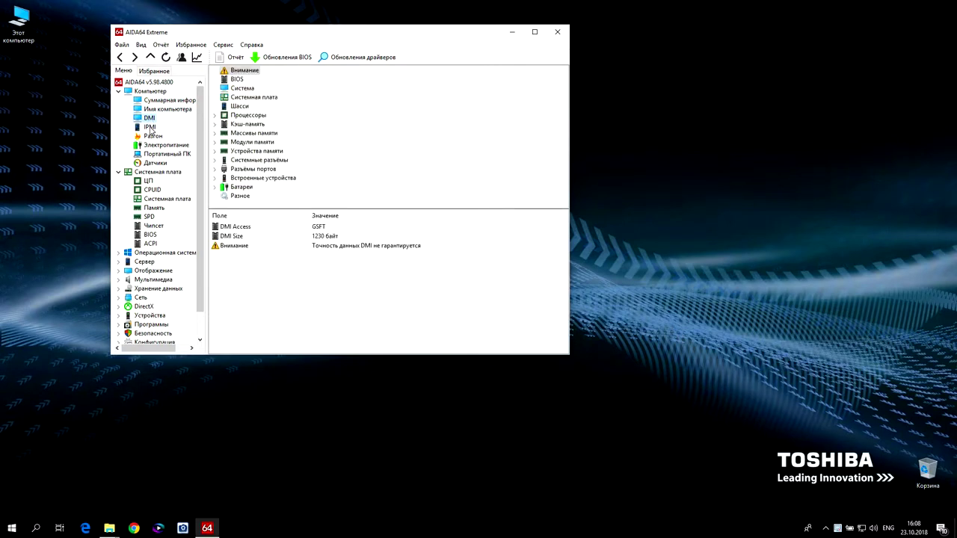
left_click(150, 127)
left_click(152, 137)
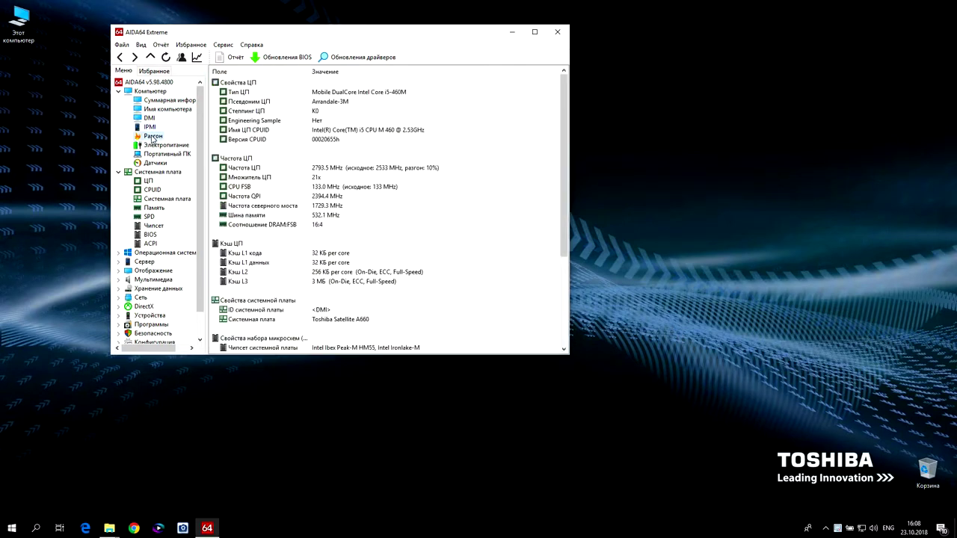
scroll(286, 151, "down", 5)
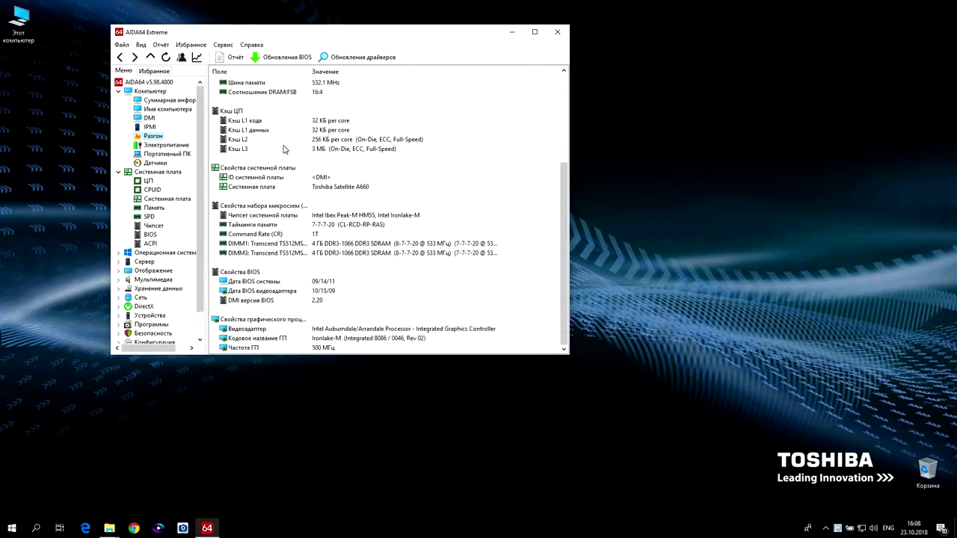
Examine the power supply and battery, portable PC (Портативный ПК) and sensor (Датчики) details of the computer.
left_click(178, 145)
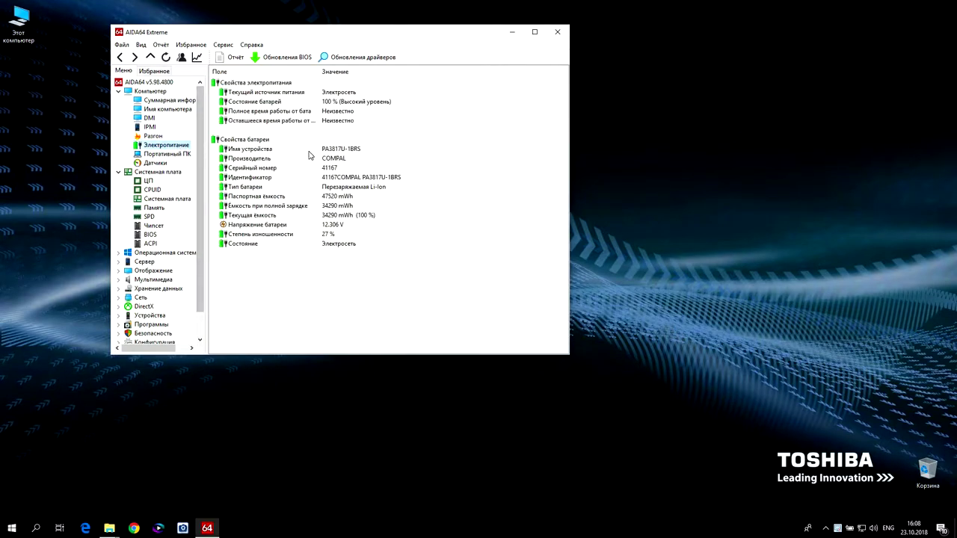
left_click(167, 153)
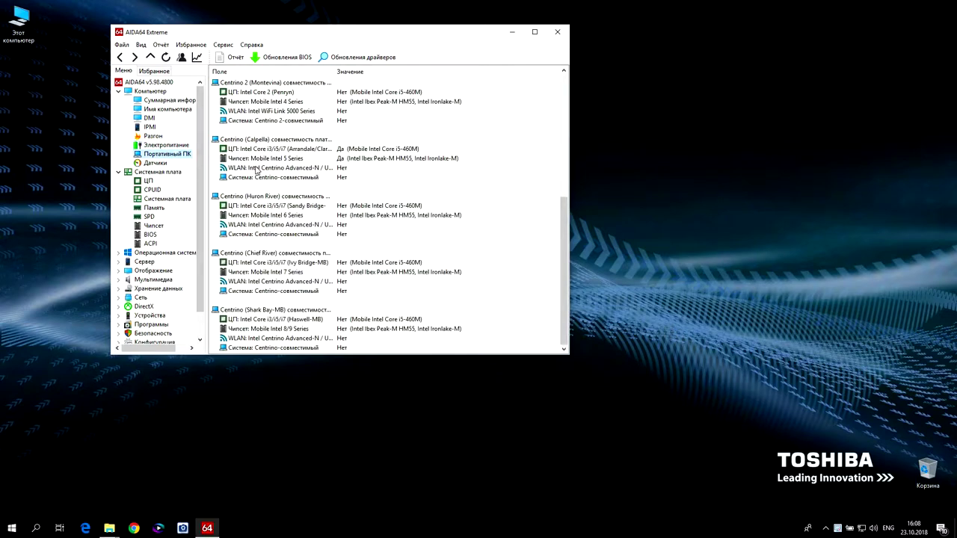
scroll(256, 170, "up", 3)
scroll(256, 170, "up", 2)
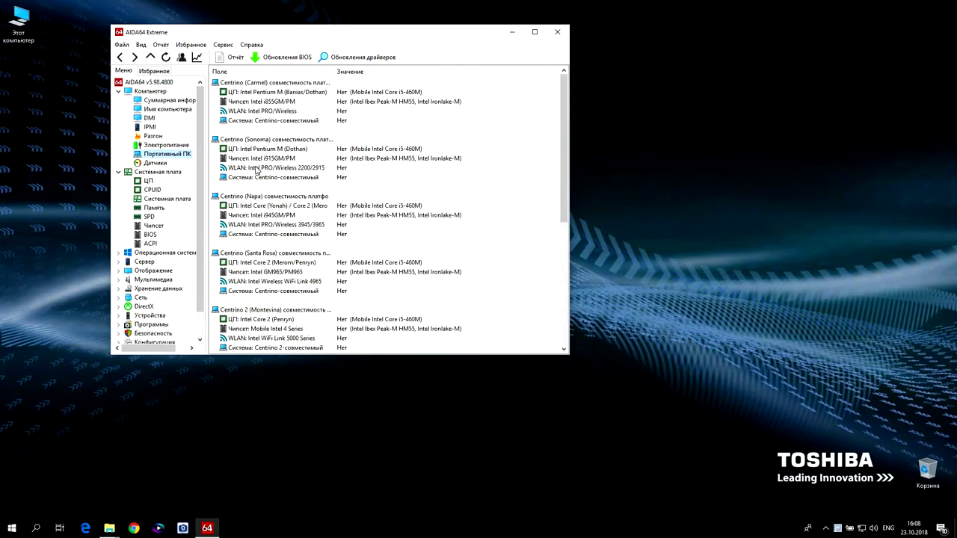
left_click(156, 163)
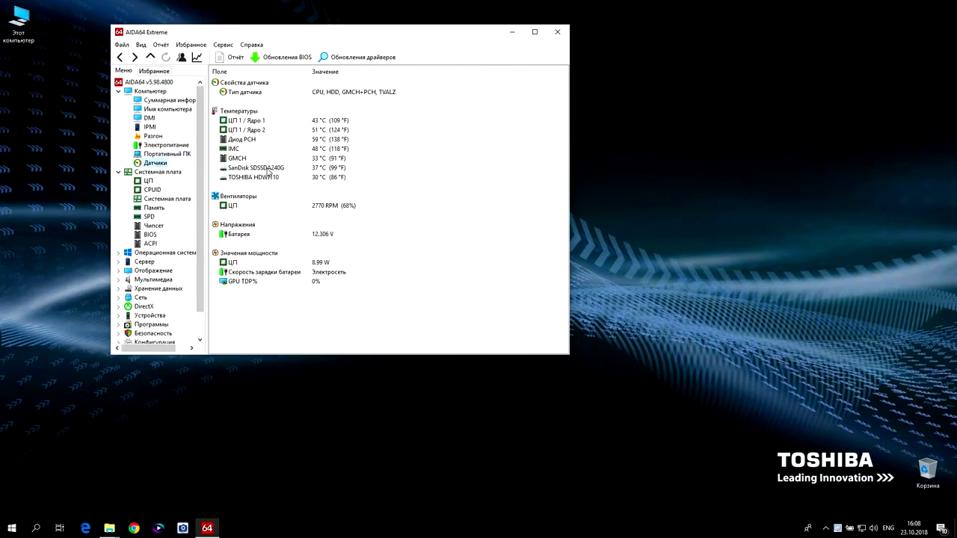
Review the processor (ЦП) details of the system board, including physical information, manufacturer and core load.
left_click(148, 182)
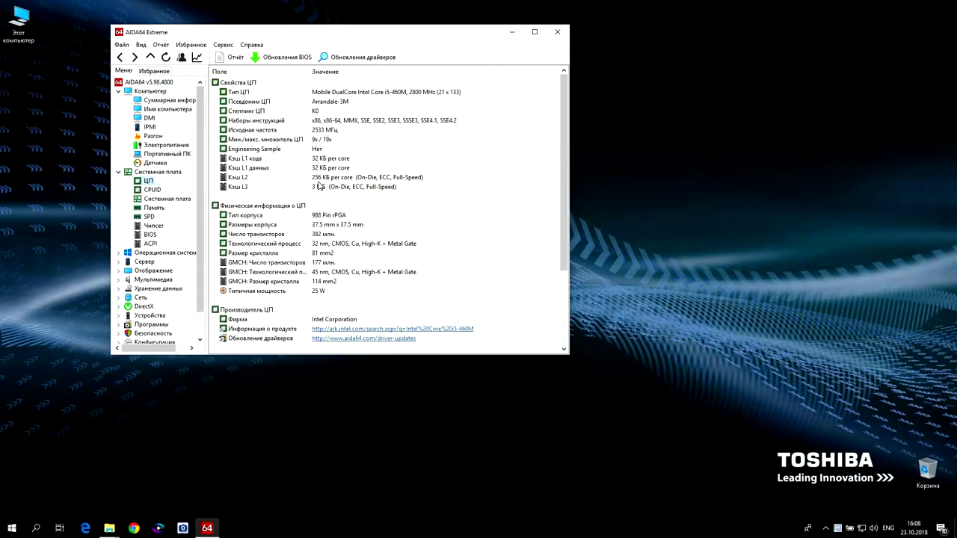
scroll(319, 185, "down", 3)
scroll(319, 185, "down", 1)
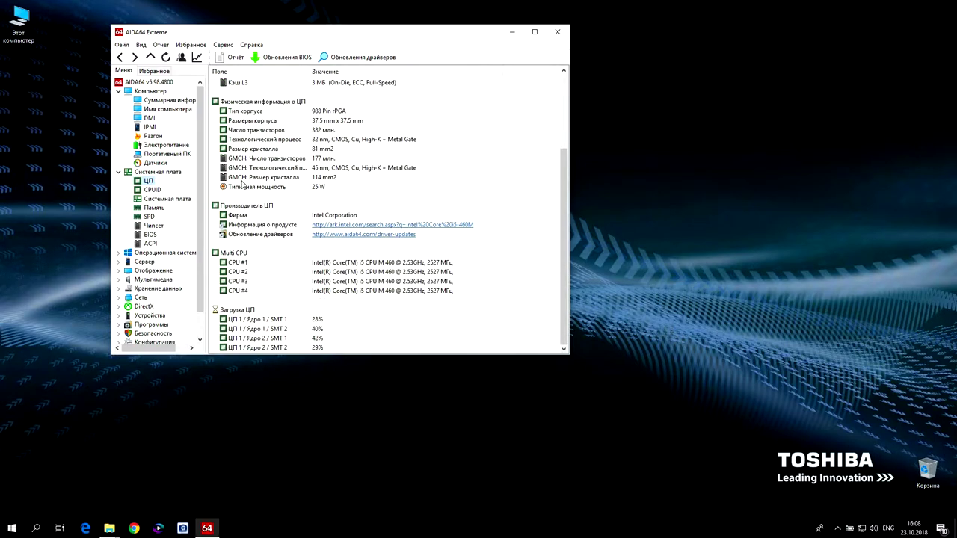
Review the processor's CPUID details, from the CPUID properties and instruction sets through virtualization to the CPUID features.
left_click(151, 189)
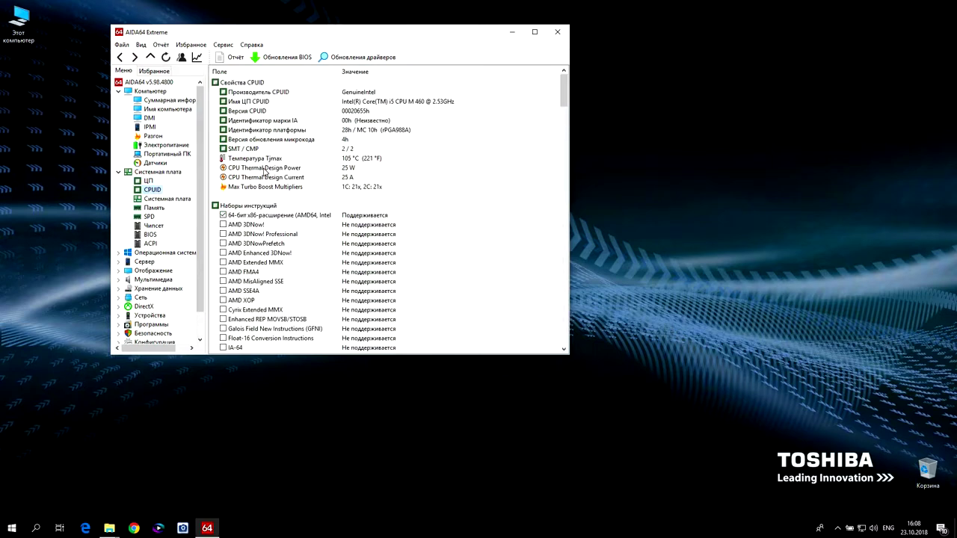
scroll(264, 172, "down", 3)
scroll(264, 172, "down", 15)
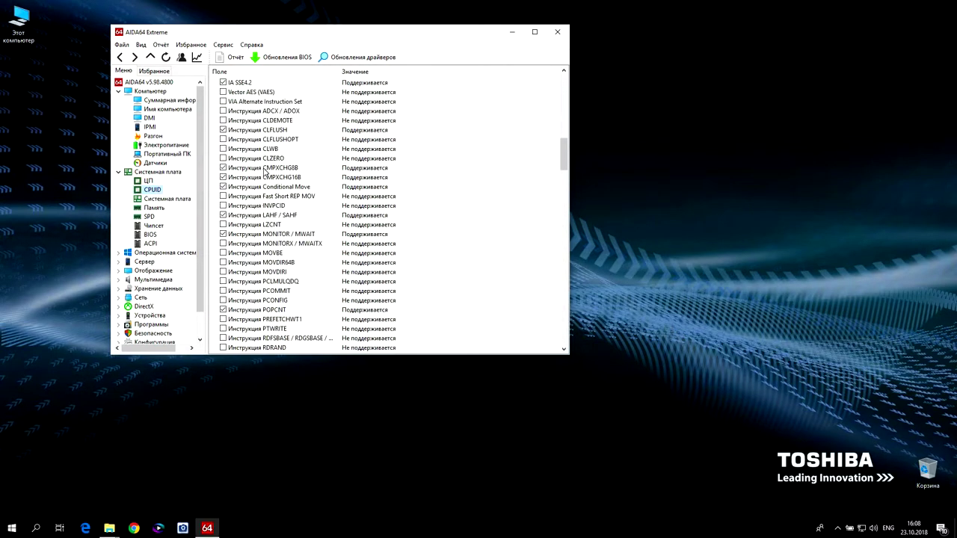
scroll(264, 172, "down", 15)
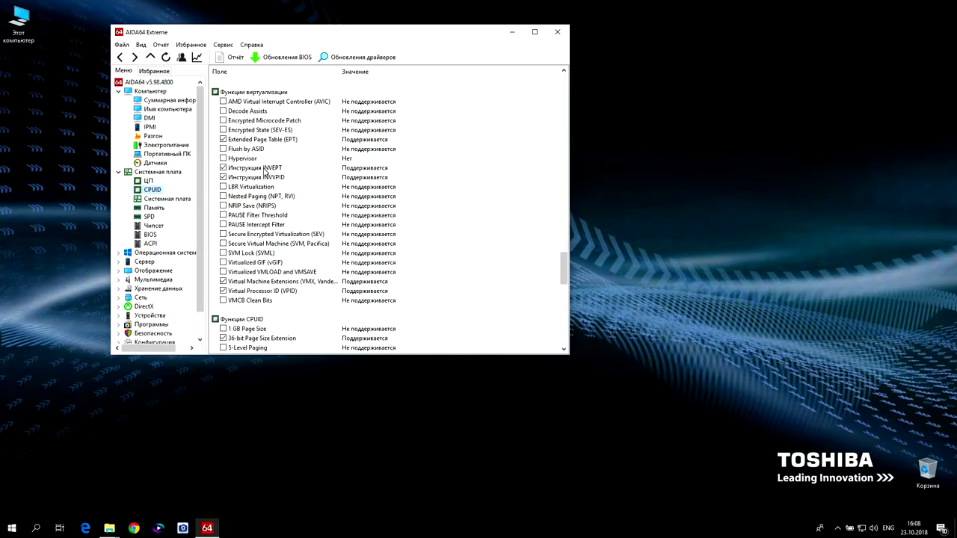
scroll(263, 172, "down", 15)
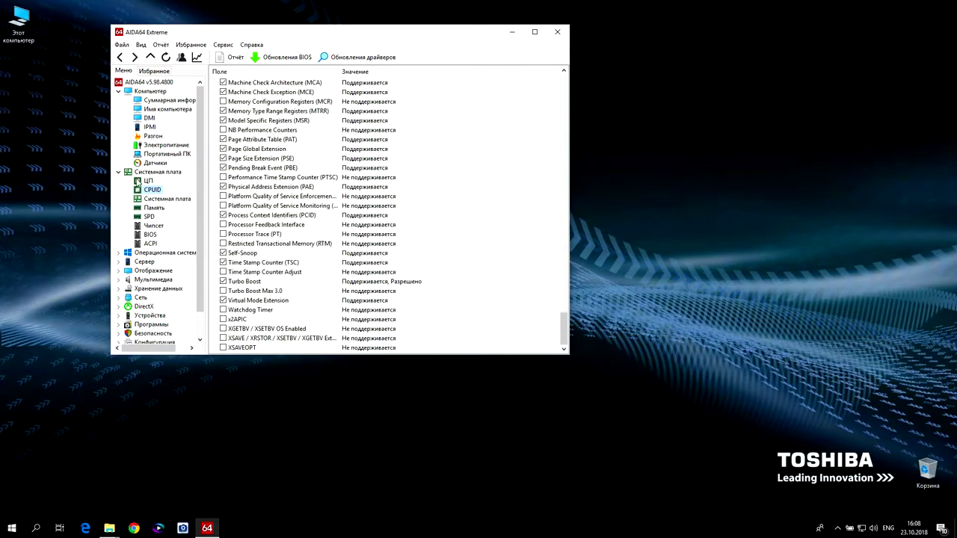
Look through the motherboard (Системная плата) and memory (Память) pages, including the SPD properties, timings and features of the memory module.
left_click(171, 199)
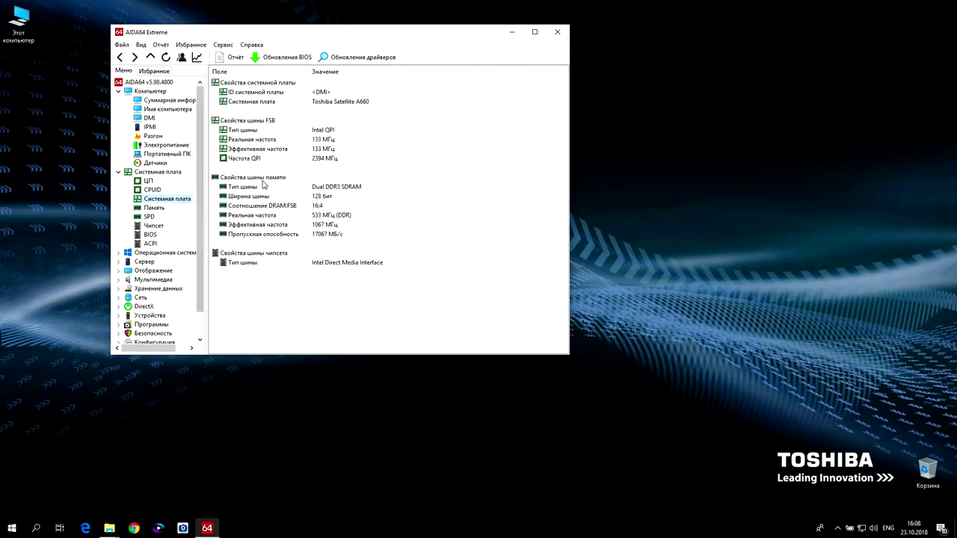
left_click(153, 209)
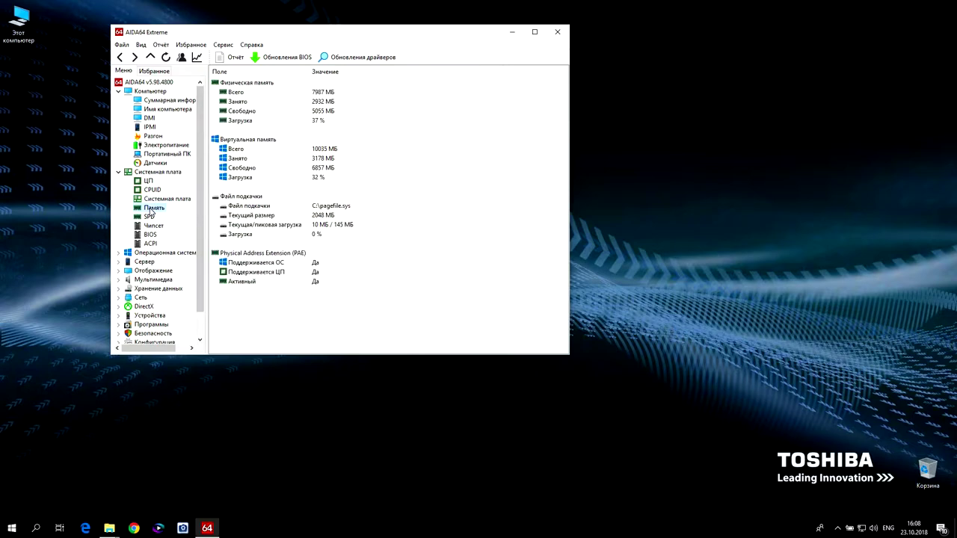
left_click(149, 217)
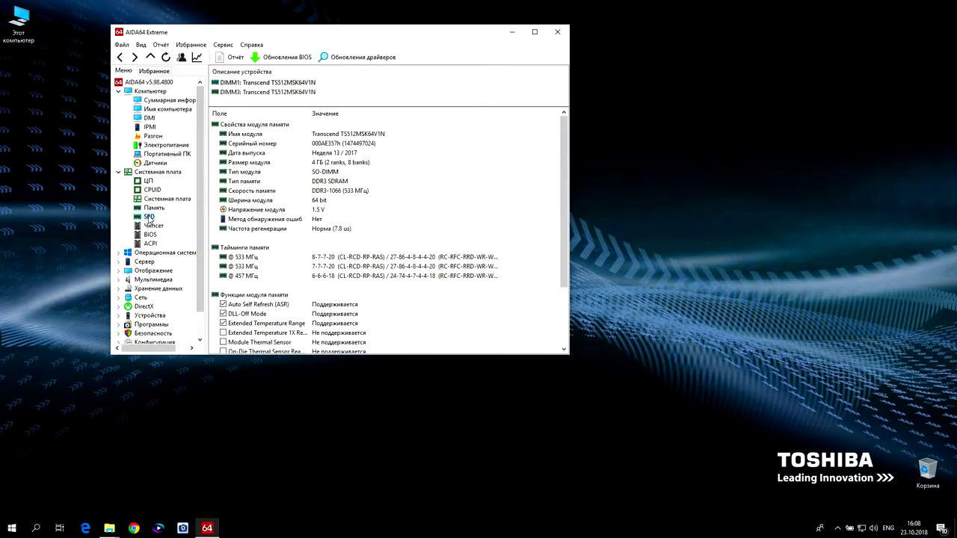
scroll(224, 220, "down", 3)
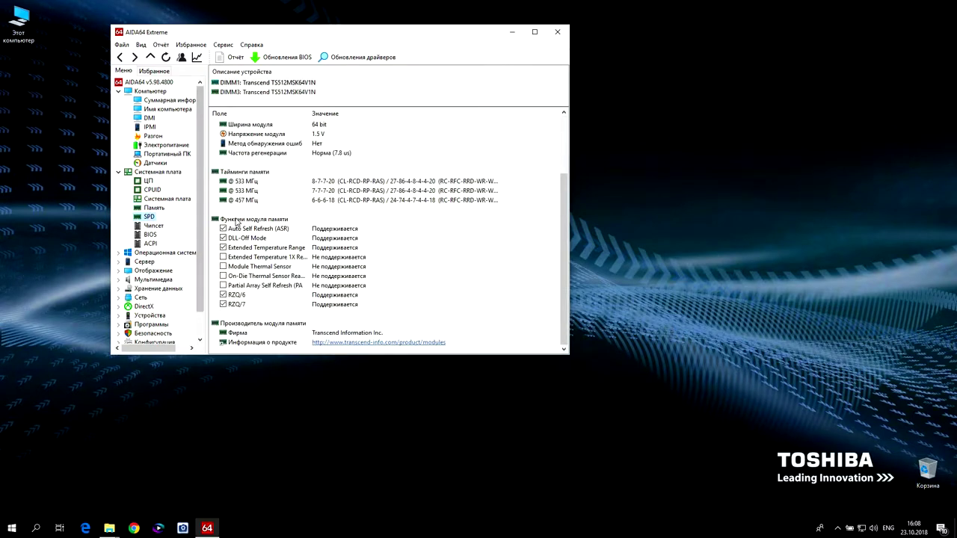
scroll(236, 222, "up", 3)
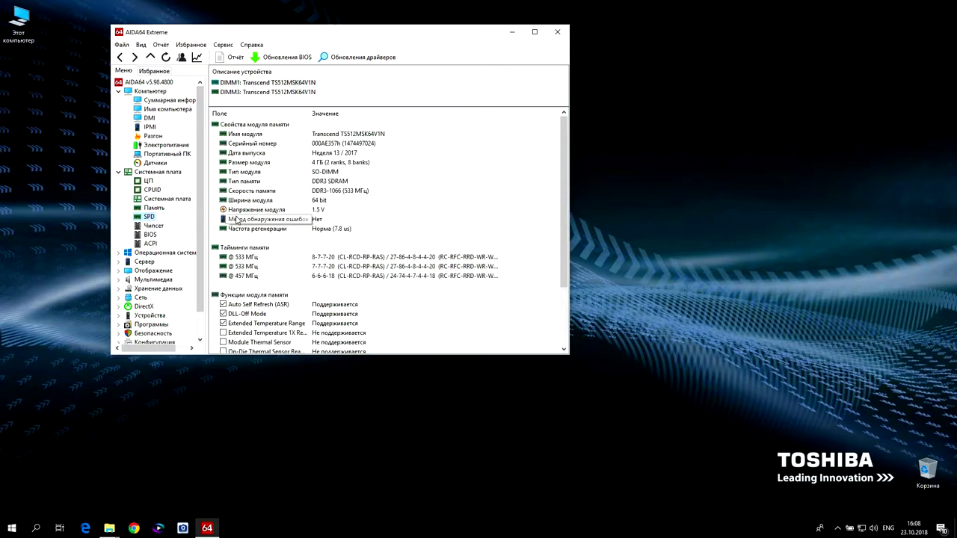
Examine the chipset (Чипсет) details, including the north bridge and memory timings, and view the BIOS properties.
left_click(158, 225)
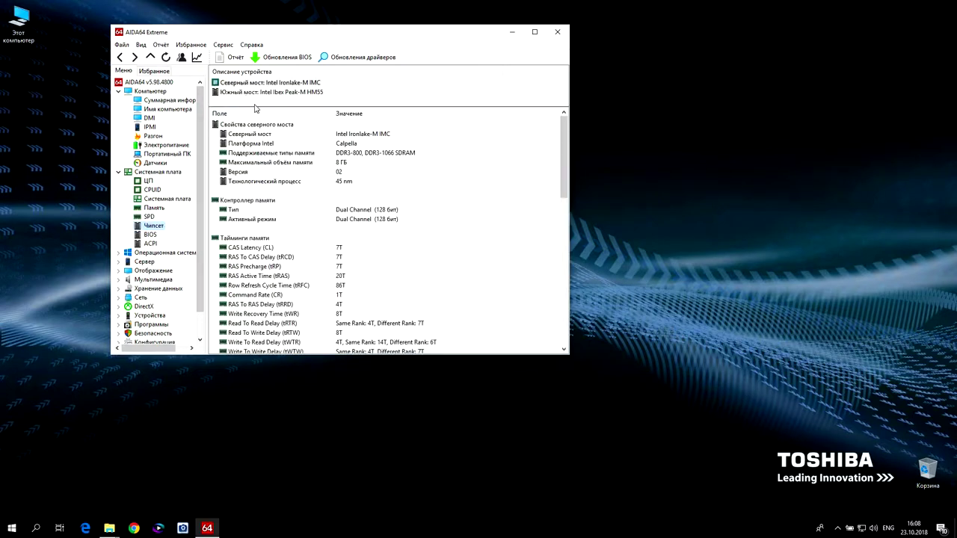
scroll(303, 153, "down", 15)
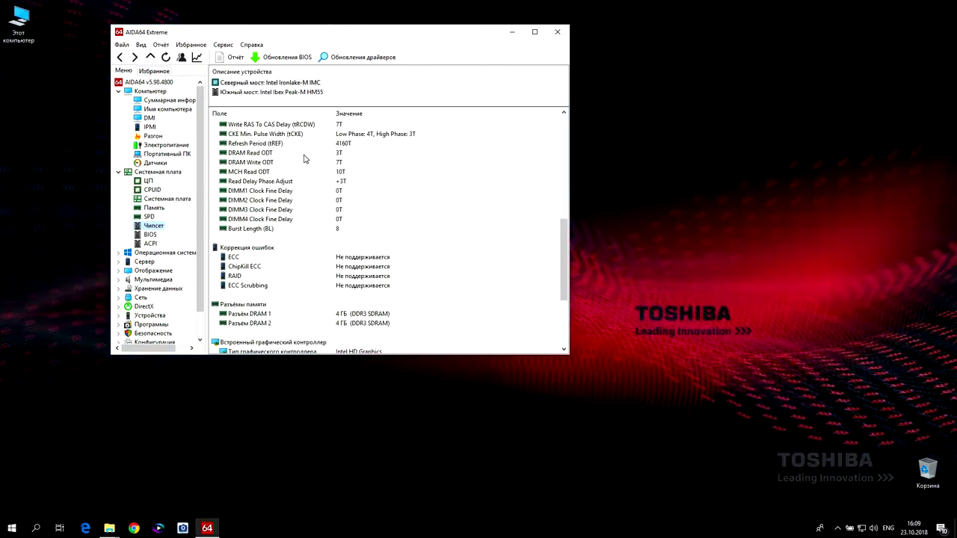
left_click(152, 237)
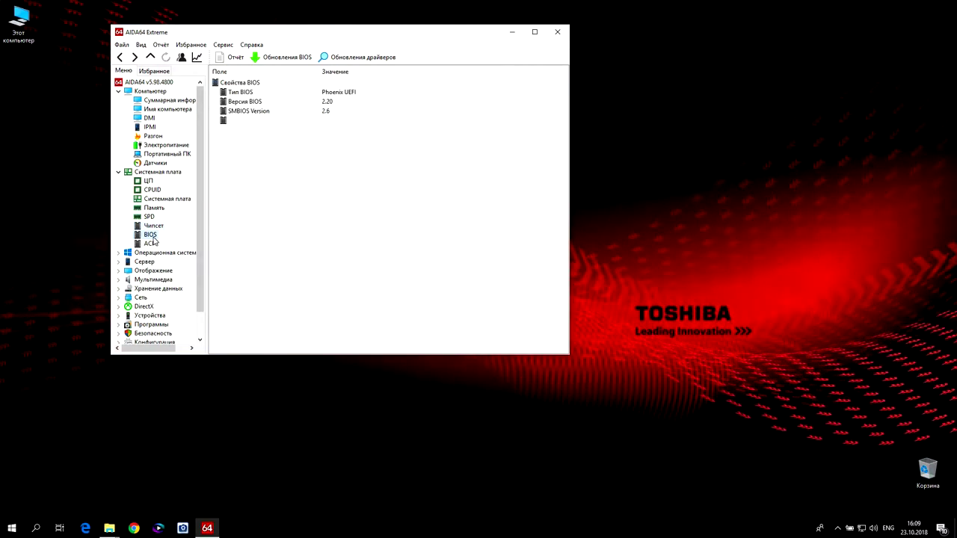
Examine the list of ACPI description tables of the system board.
left_click(151, 245)
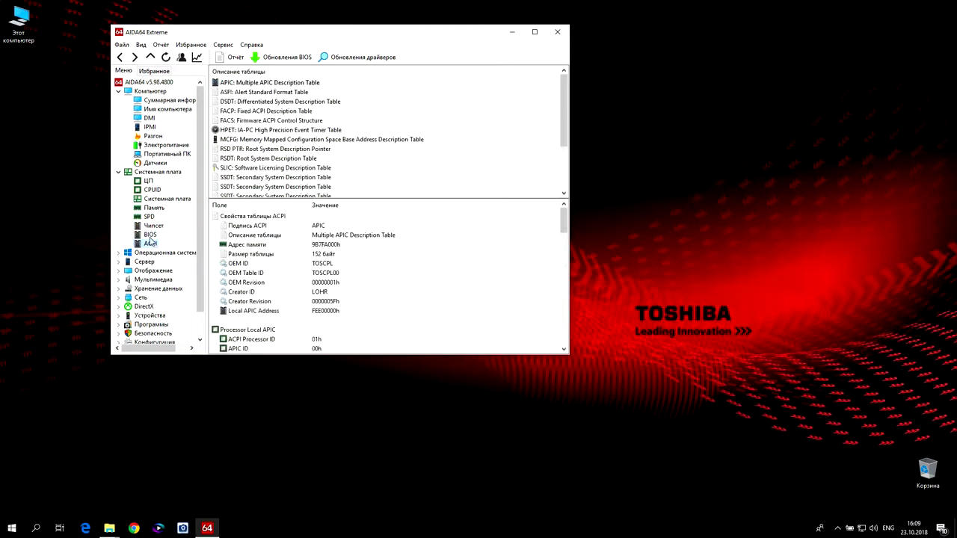
scroll(290, 166, "down", 3)
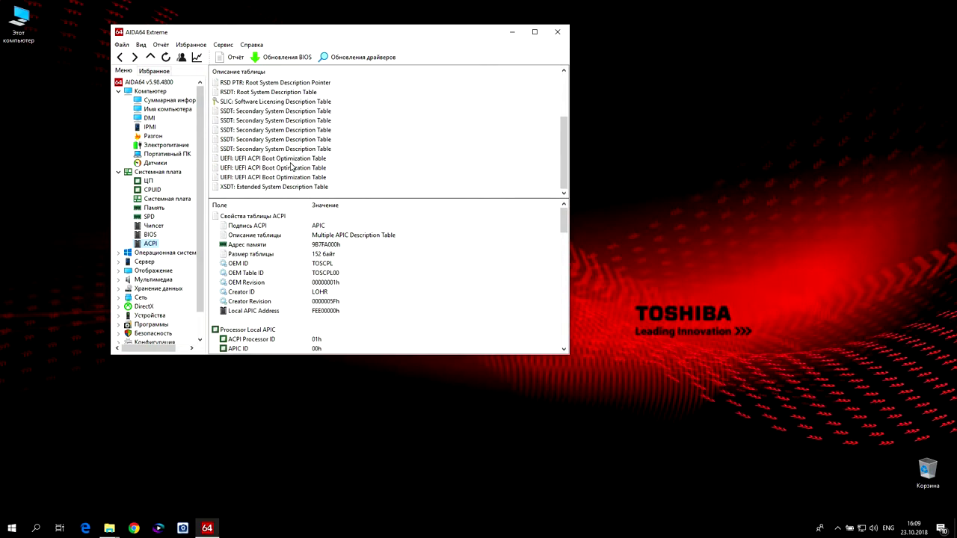
scroll(291, 166, "up", 3)
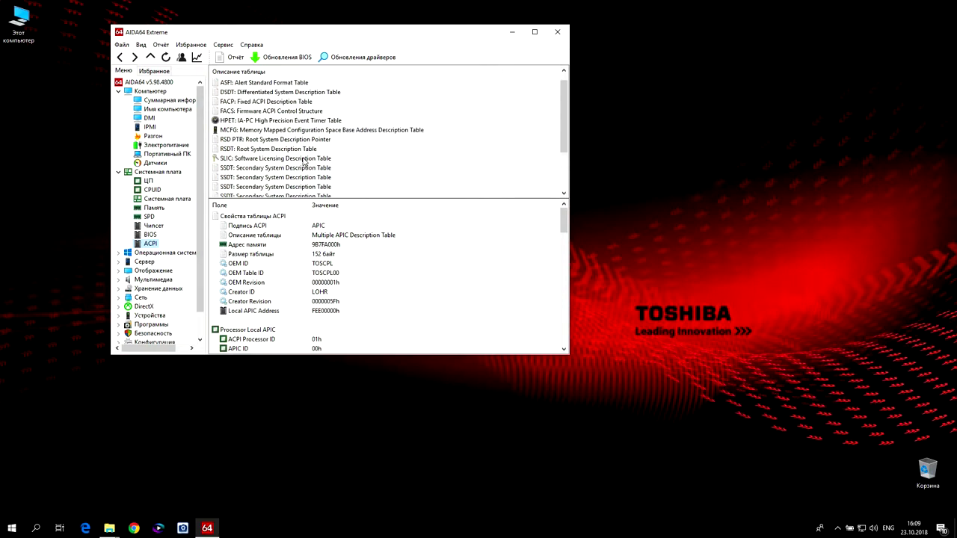
scroll(304, 153, "up", 1)
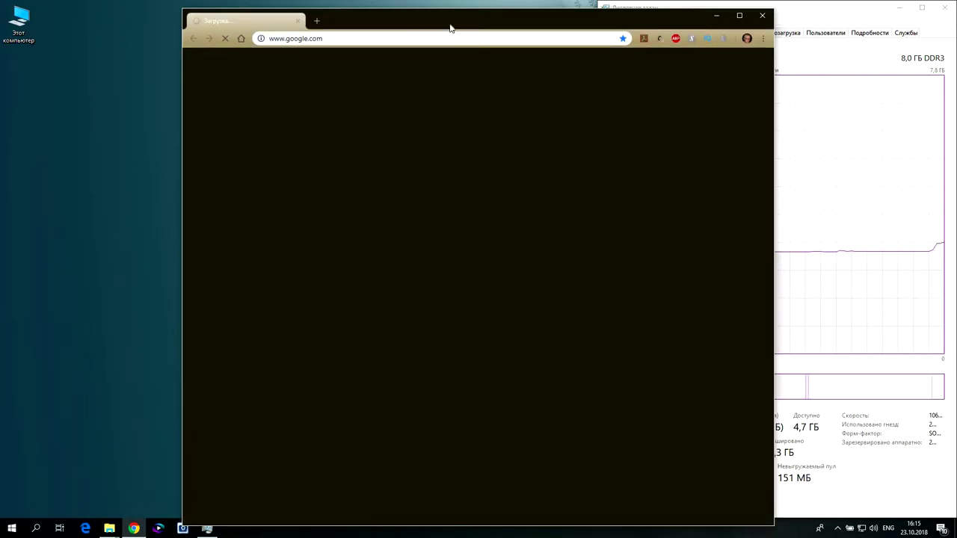
Snap the Chrome window beside Task Manager's memory graph and open the rambler.ru home page.
key("super+Left")
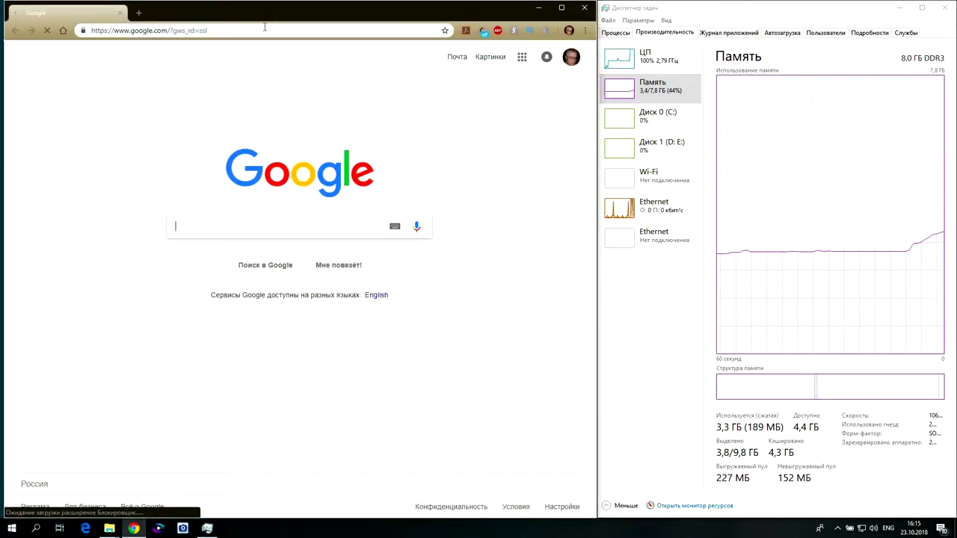
left_click(159, 31)
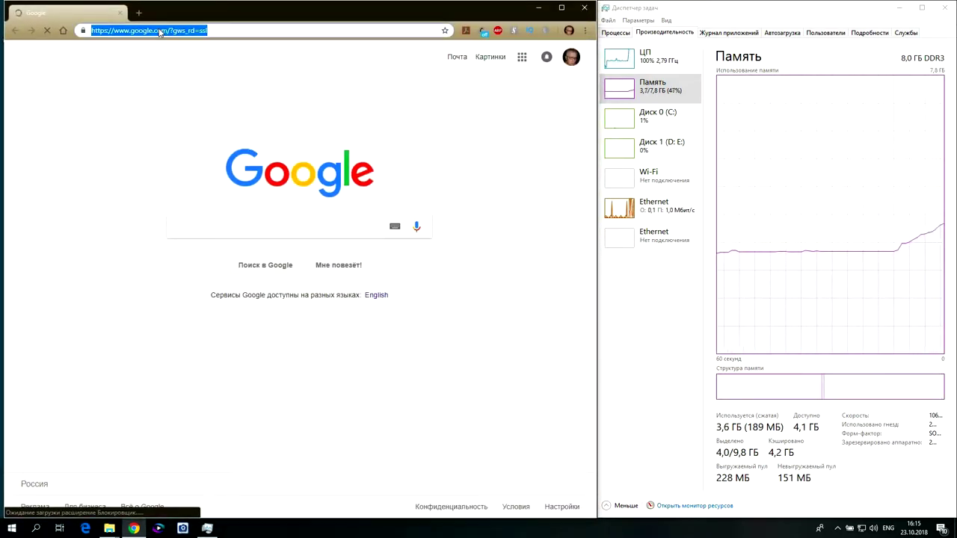
type("ram")
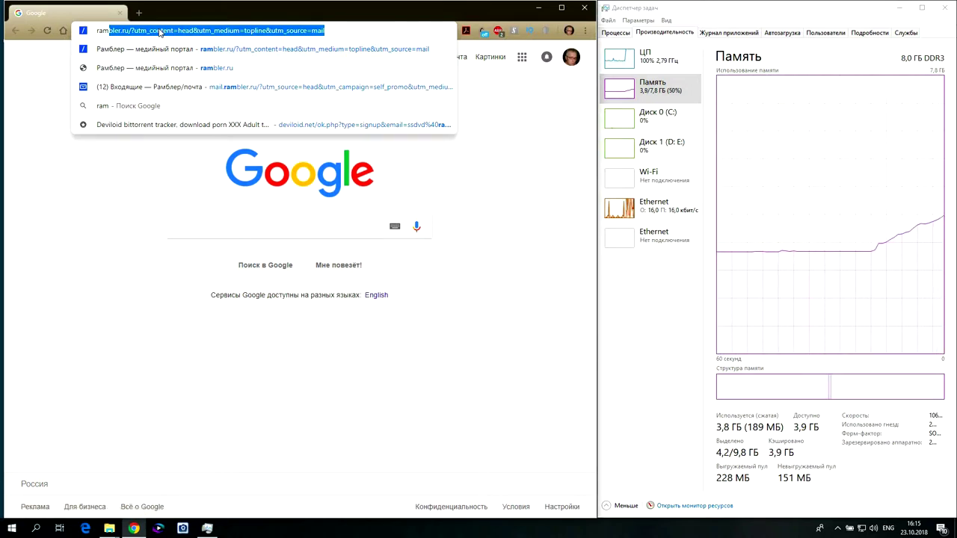
key("Return")
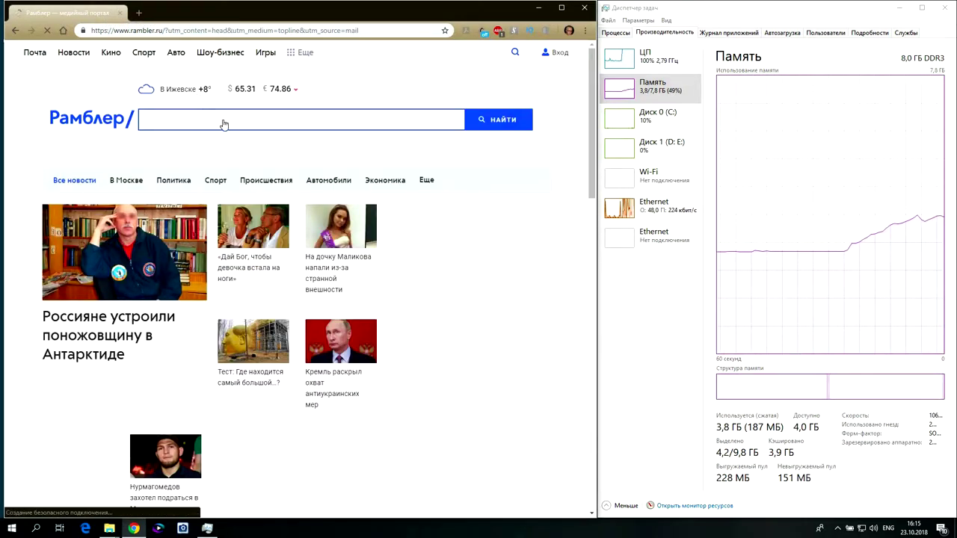
Look through the Rambler home page down to its footer and return to its beginning.
scroll(224, 124, "down", 4)
scroll(232, 124, "down", 5)
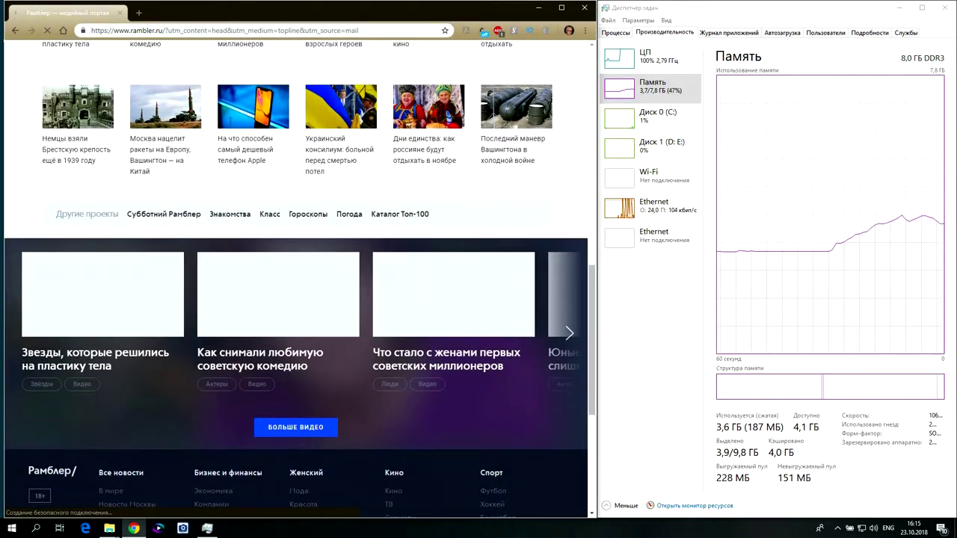
scroll(230, 125, "down", 4)
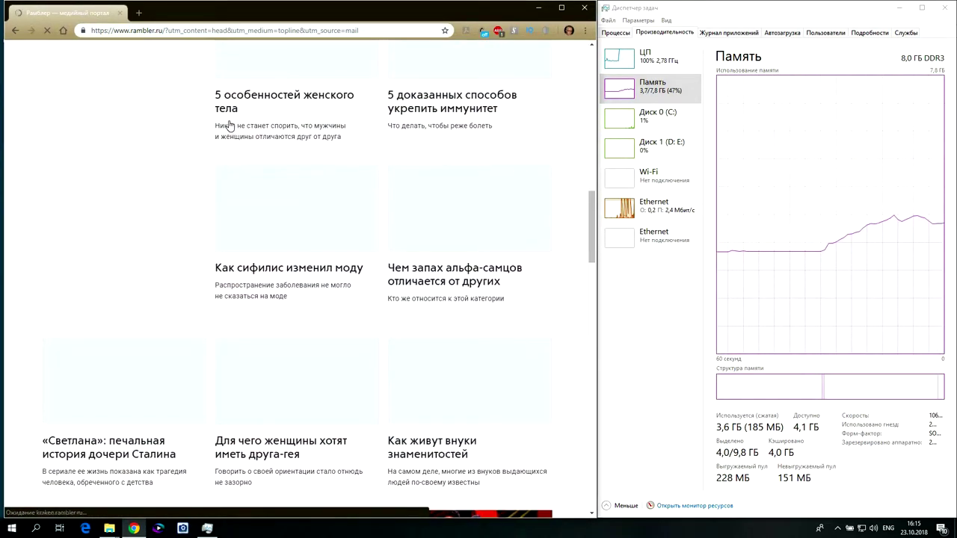
scroll(187, 112, "up", 15)
Duplicate the Rambler tab repeatedly until about 35 copies are open in the browser to load the memory.
right_click(99, 13)
left_click(124, 53)
right_click(164, 14)
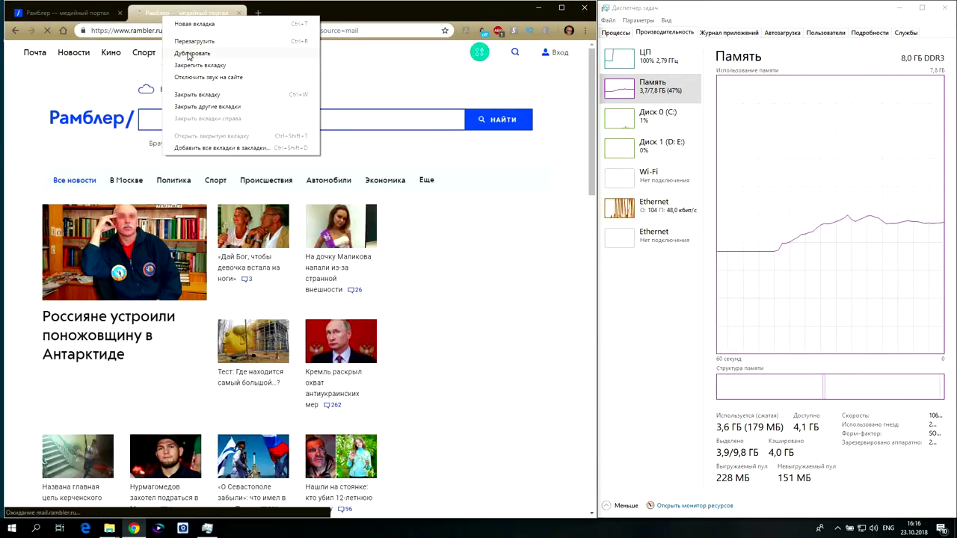
left_click(189, 56)
right_click(267, 14)
left_click(290, 55)
right_click(421, 15)
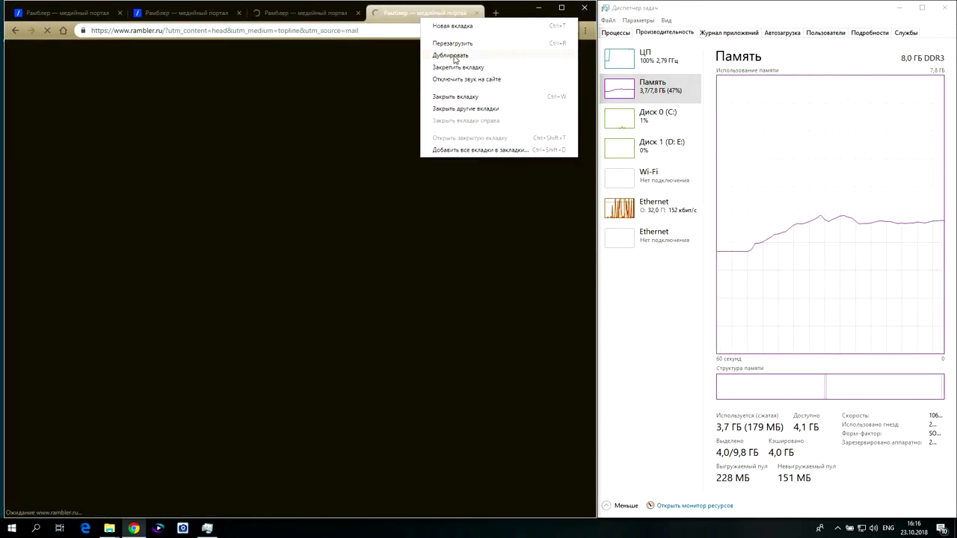
left_click(452, 55)
right_click(433, 15)
left_click(448, 55)
right_click(433, 15)
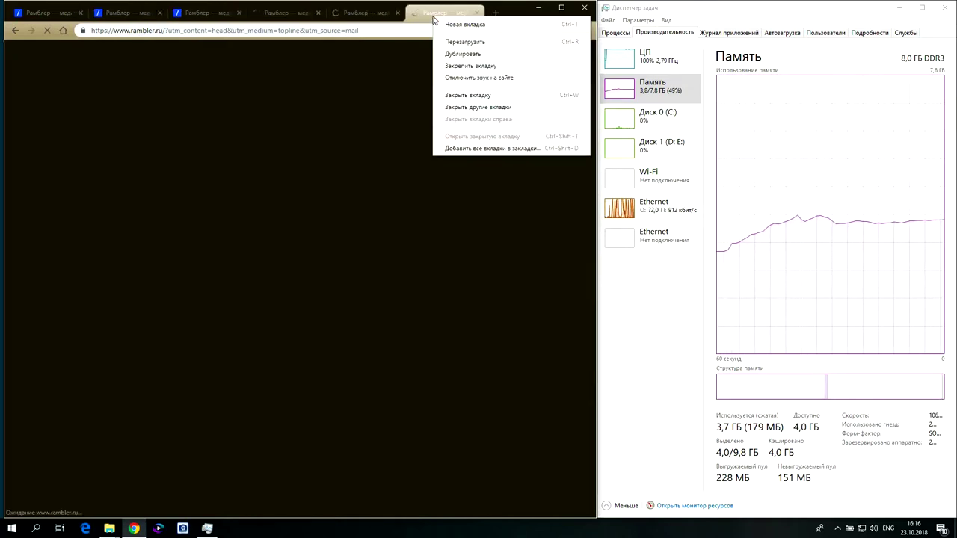
left_click(449, 55)
right_click(442, 15)
left_click(457, 54)
right_click(446, 17)
left_click(460, 55)
right_click(448, 17)
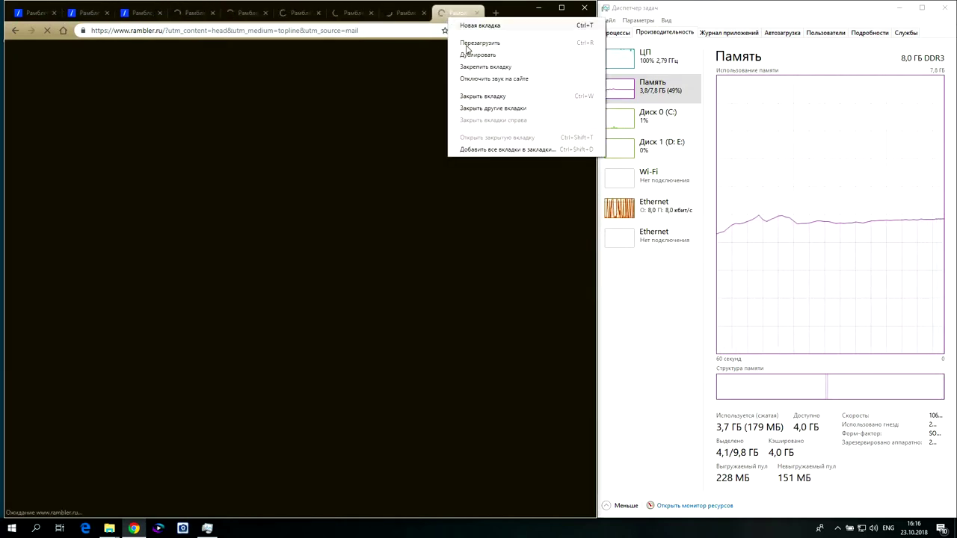
left_click(465, 54)
right_click(455, 14)
left_click(469, 54)
right_click(456, 15)
left_click(473, 54)
right_click(455, 16)
left_click(476, 55)
right_click(459, 16)
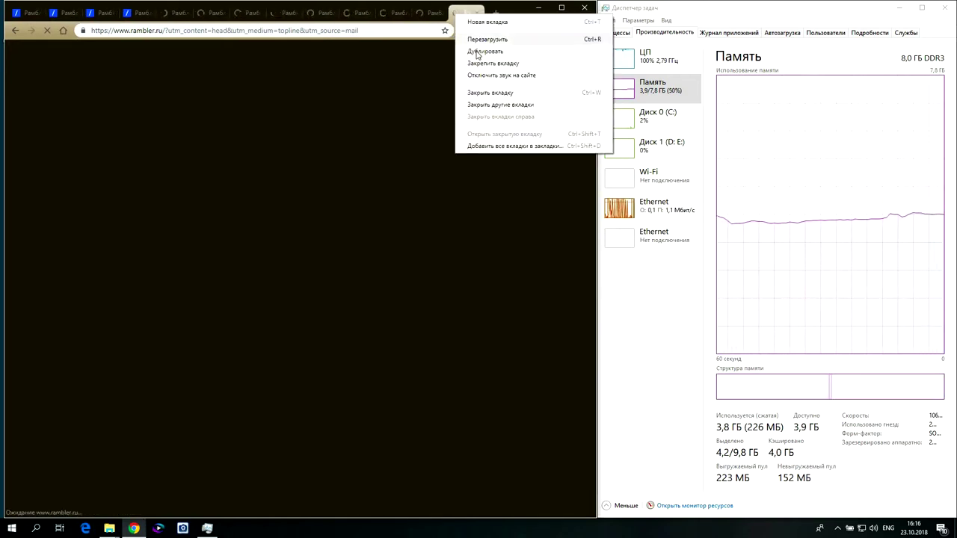
left_click(480, 55)
right_click(462, 14)
left_click(483, 54)
right_click(464, 15)
left_click(490, 54)
right_click(467, 15)
left_click(485, 55)
right_click(465, 14)
left_click(484, 54)
right_click(467, 15)
left_click(482, 54)
right_click(466, 15)
left_click(492, 54)
right_click(469, 15)
left_click(493, 55)
right_click(471, 13)
left_click(497, 55)
right_click(472, 14)
left_click(489, 55)
right_click(474, 13)
left_click(492, 55)
right_click(476, 21)
left_click(490, 56)
right_click(471, 15)
left_click(490, 56)
right_click(469, 17)
left_click(490, 55)
right_click(472, 17)
left_click(489, 56)
right_click(472, 16)
left_click(490, 56)
right_click(472, 16)
left_click(490, 56)
right_click(472, 17)
left_click(489, 55)
right_click(472, 17)
left_click(490, 55)
right_click(472, 16)
left_click(489, 56)
right_click(472, 17)
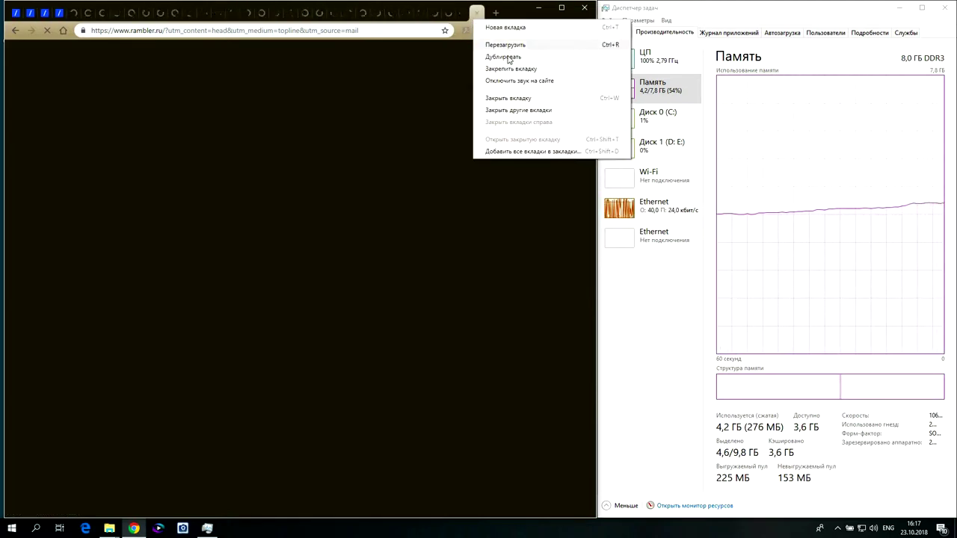
left_click(493, 57)
right_click(472, 16)
left_click(501, 59)
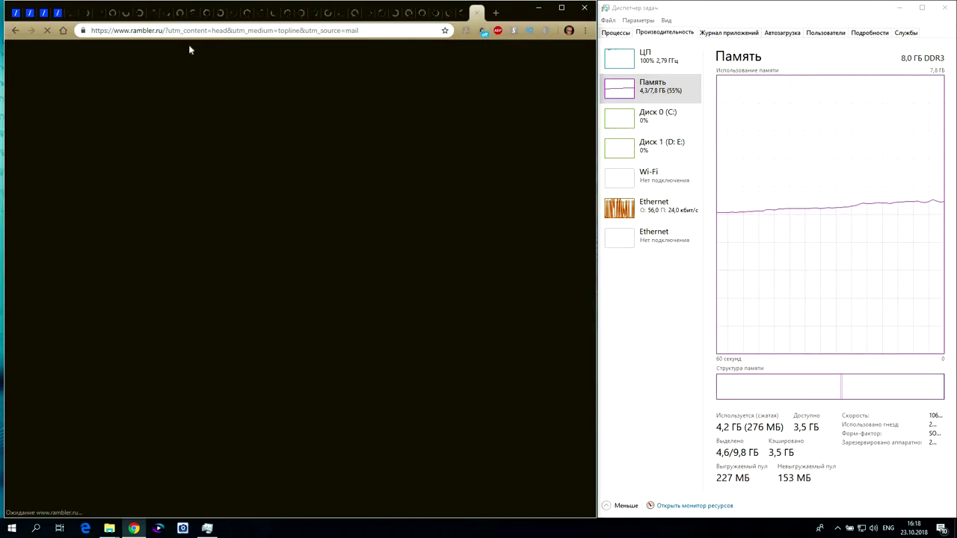
Check several of the first duplicated Rambler tabs for page loading while watching memory usage in Task Manager.
left_click(66, 19)
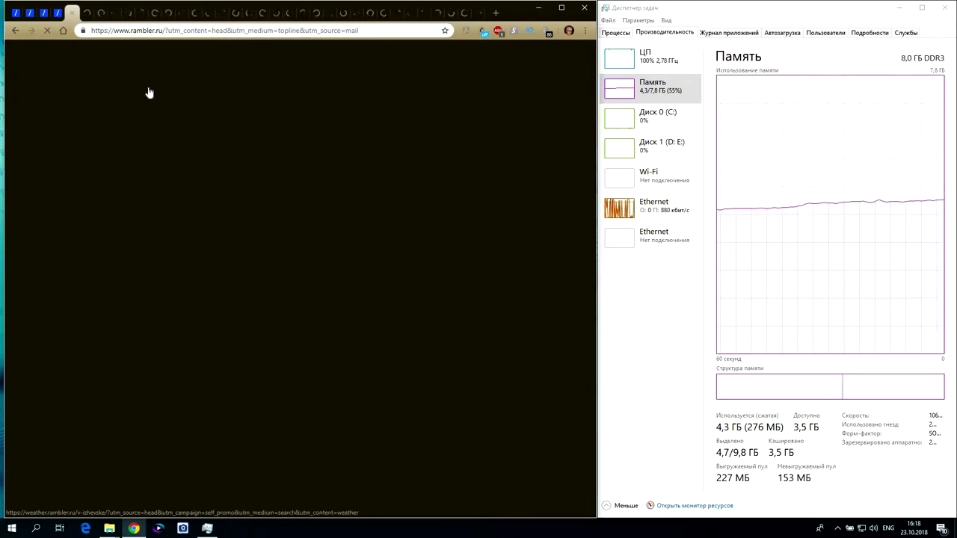
left_click(53, 15)
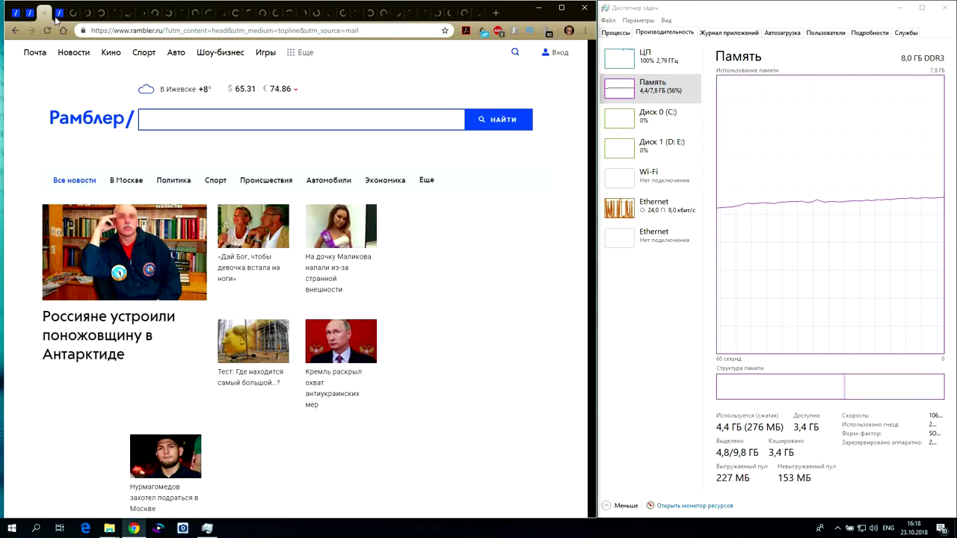
left_click(56, 19)
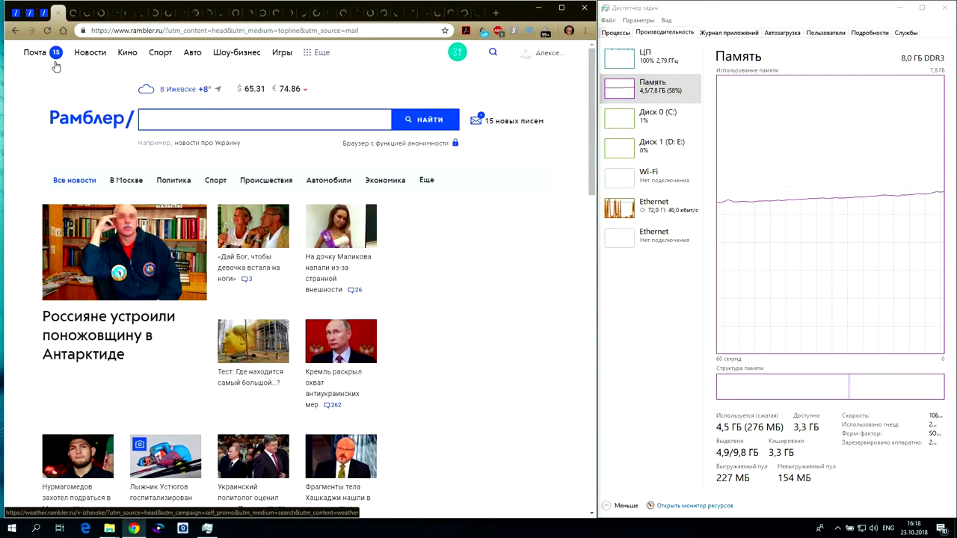
left_click(84, 15)
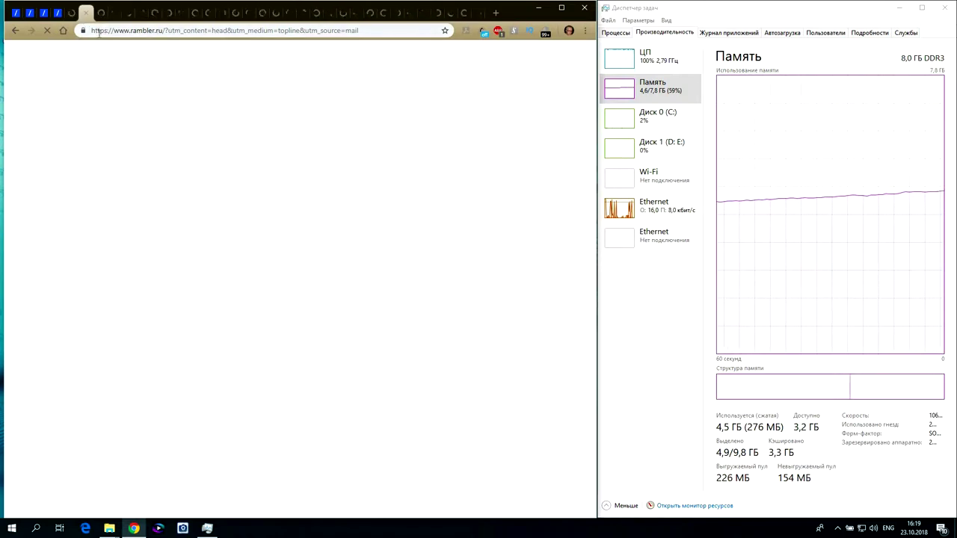